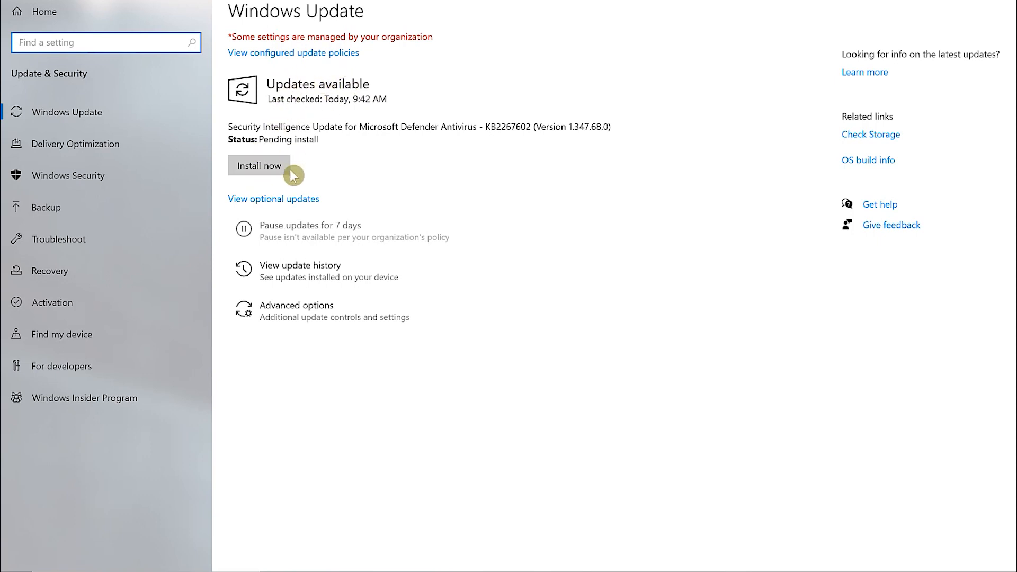
# - Install the pending Security Intelligence Update for Microsoft Defender Antivirus (KB2267602)
pyautogui.click(260, 167)
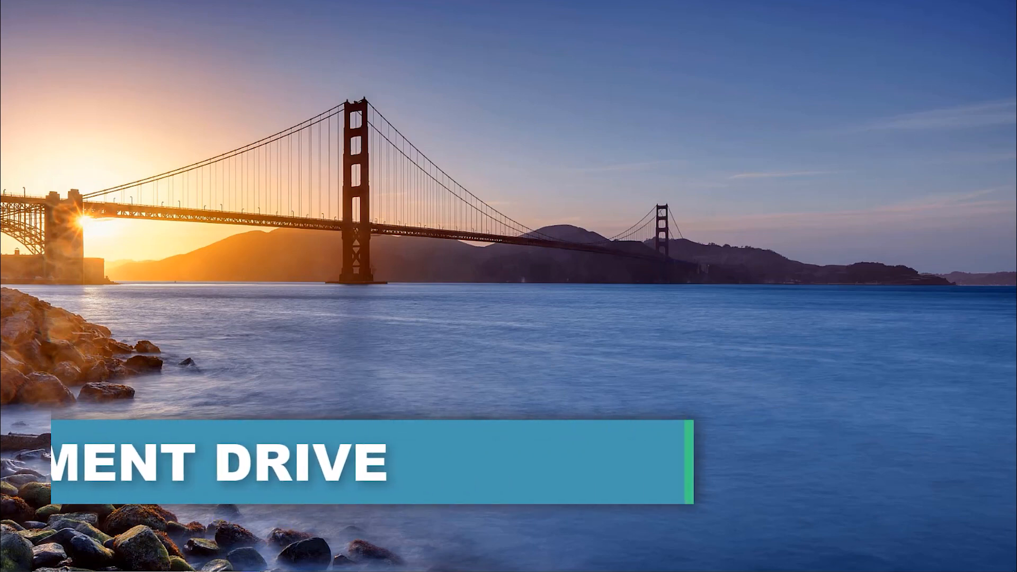
# - Open Defragment and Optimize Drives, optimize the BOOTCAMP (C:) drive and close the tool
pyautogui.press('super+s')
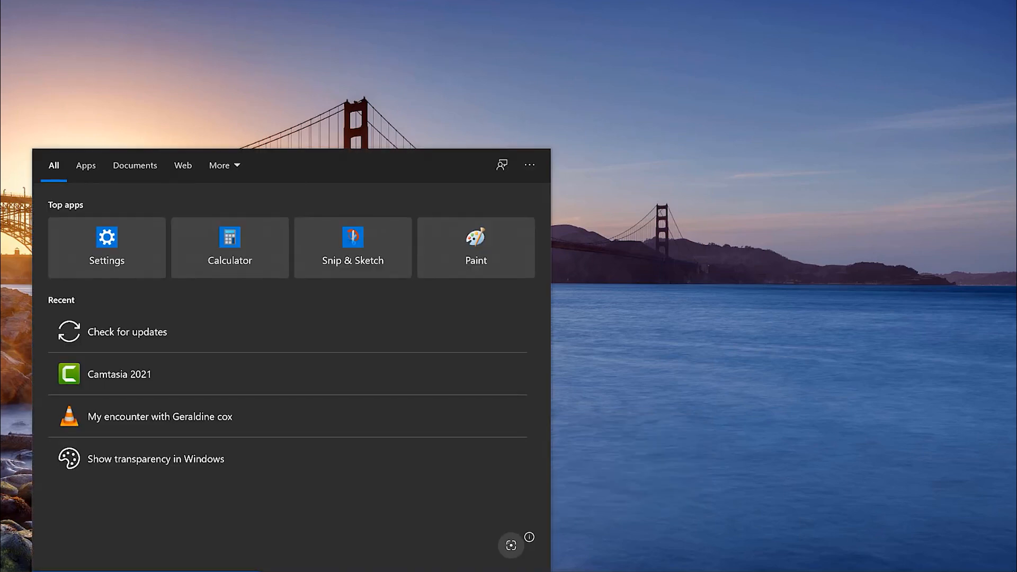
pyautogui.write('def')
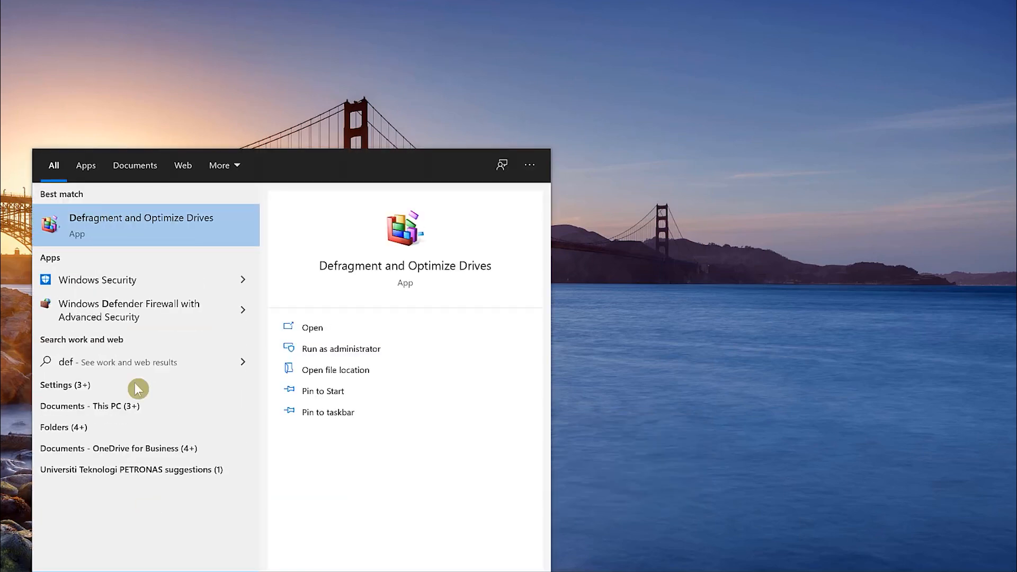
pyautogui.click(129, 217)
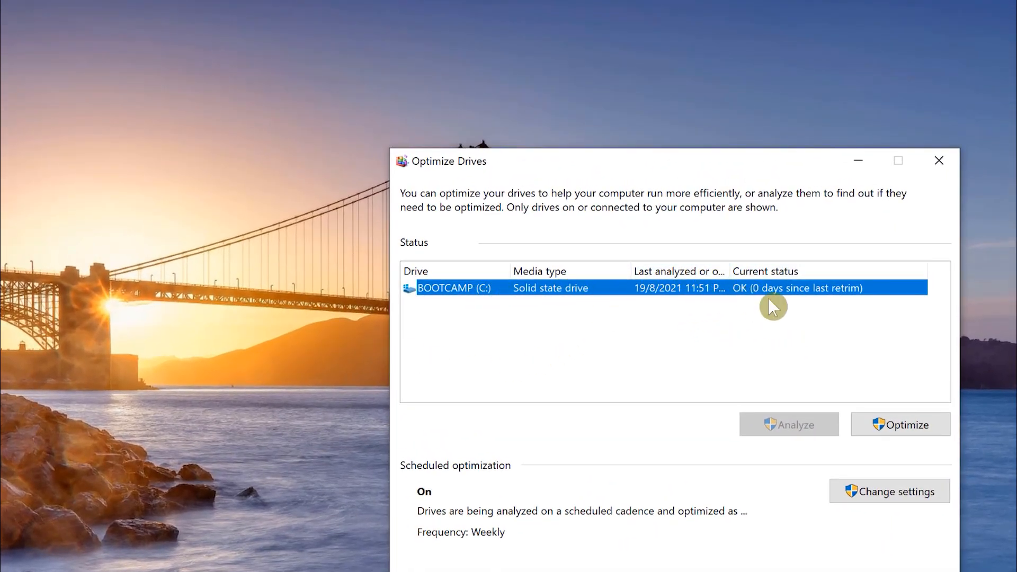
pyautogui.click(899, 428)
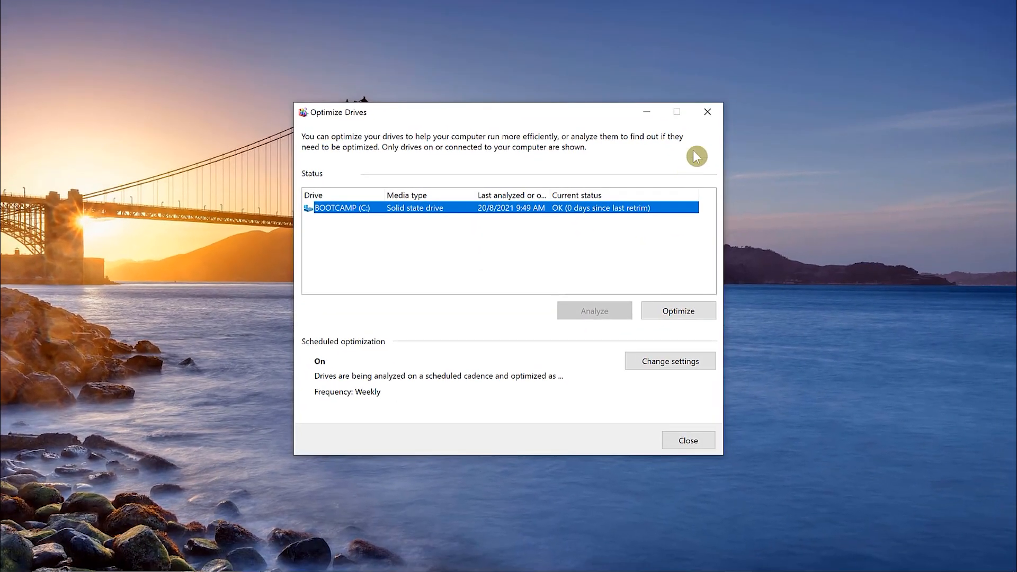
pyautogui.click(707, 111)
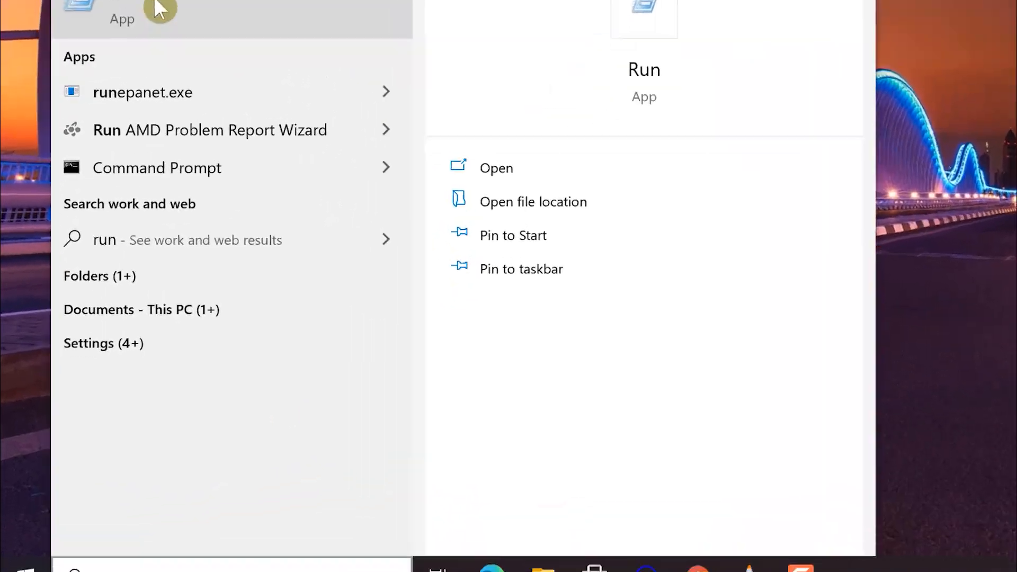
# - Open the user's temporary files folder by running %temp% from the Run dialog
pyautogui.click(102, 222)
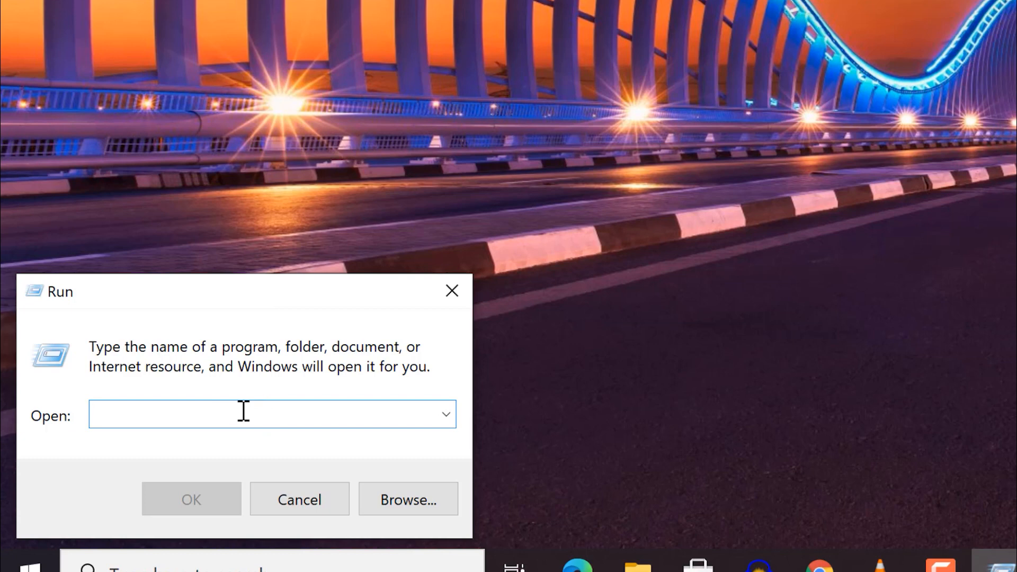
pyautogui.write('%tem')
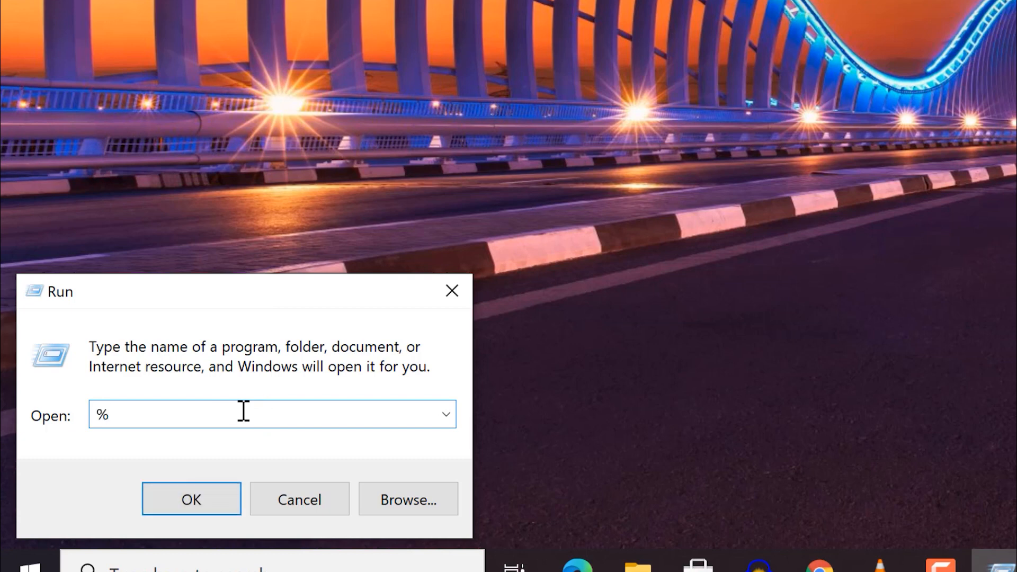
pyautogui.write('p%')
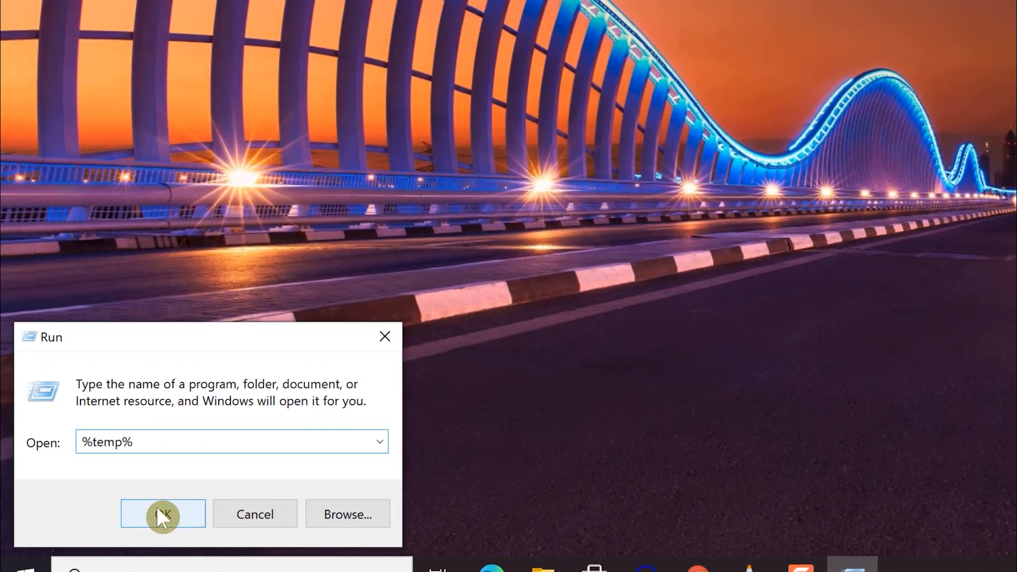
pyautogui.click(189, 500)
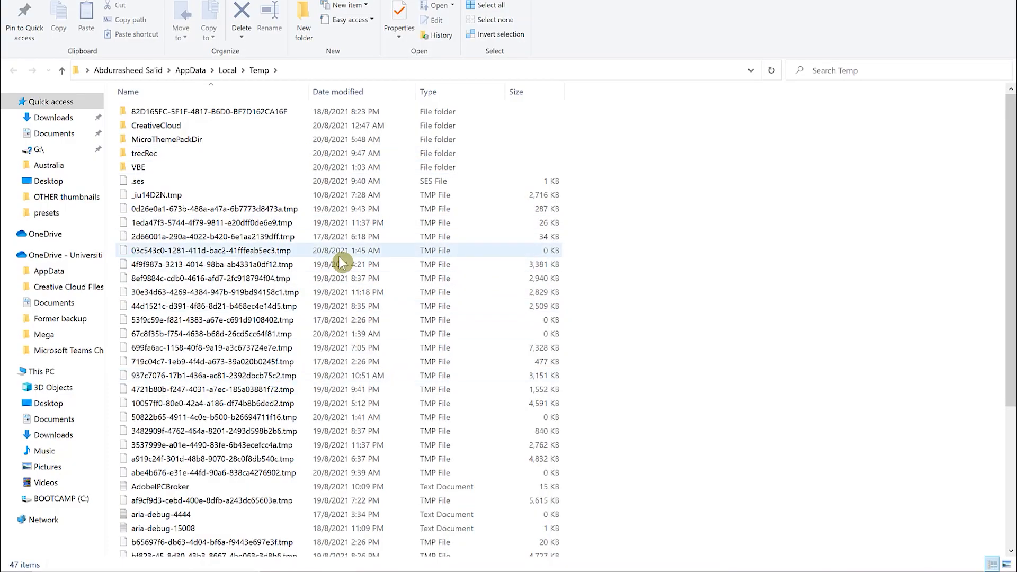
# - Delete everything in the user's Temp folder, skipping all files and folders that are in use
pyautogui.hotkey('ctrl', 'a')
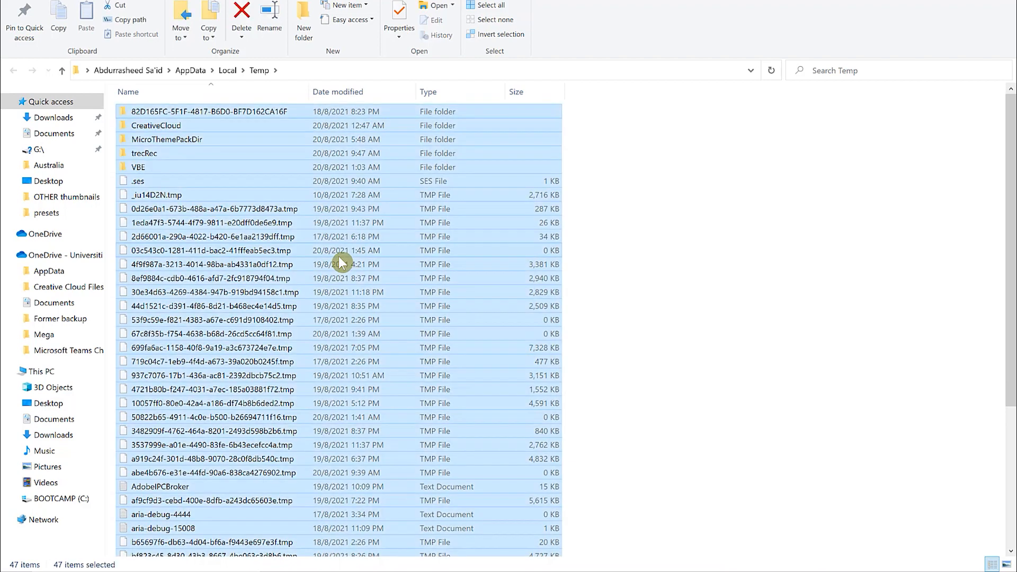
pyautogui.rightClick(340, 262)
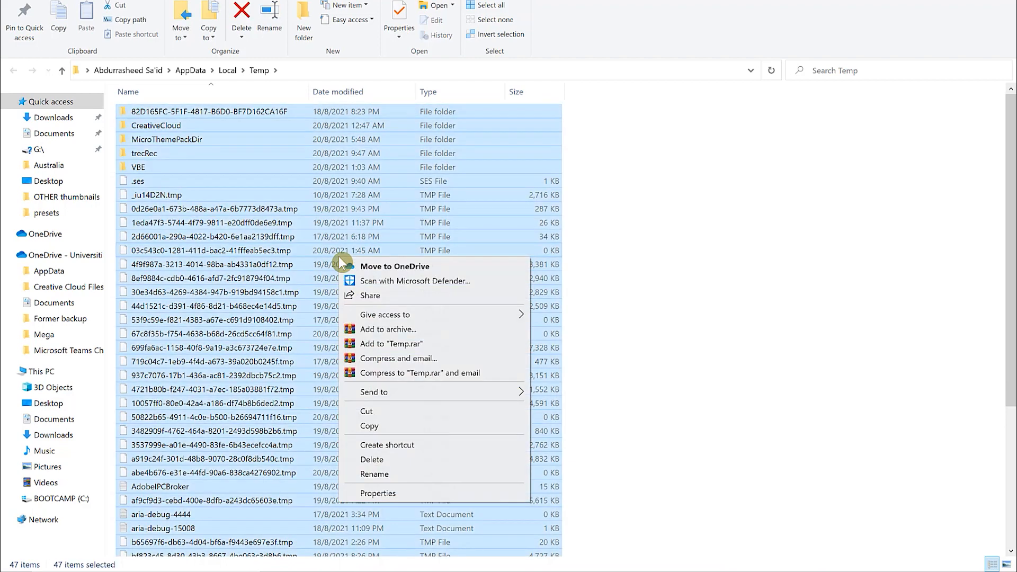
pyautogui.click(395, 461)
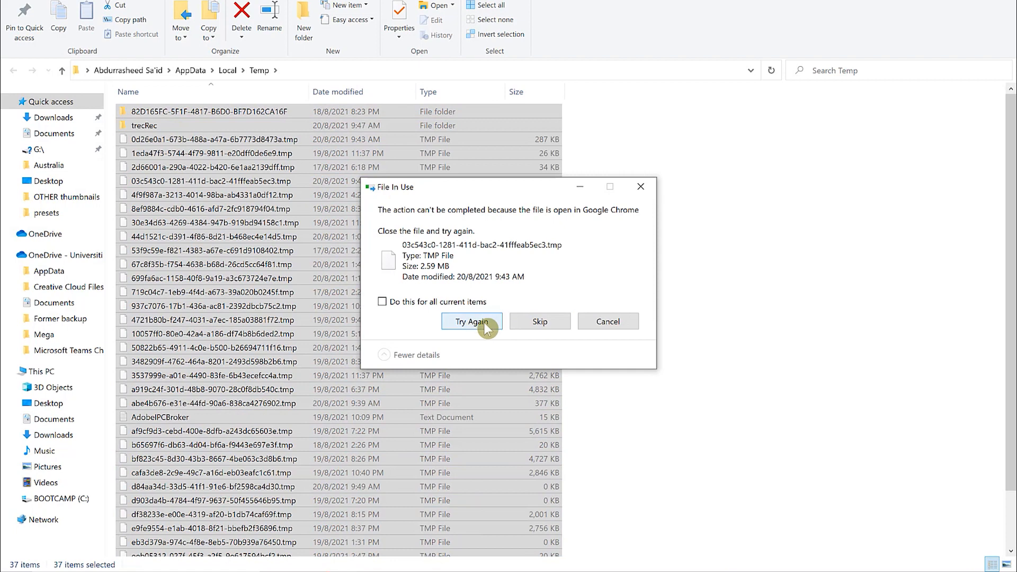
pyautogui.click(484, 323)
pyautogui.click(479, 323)
pyautogui.click(382, 301)
pyautogui.click(530, 329)
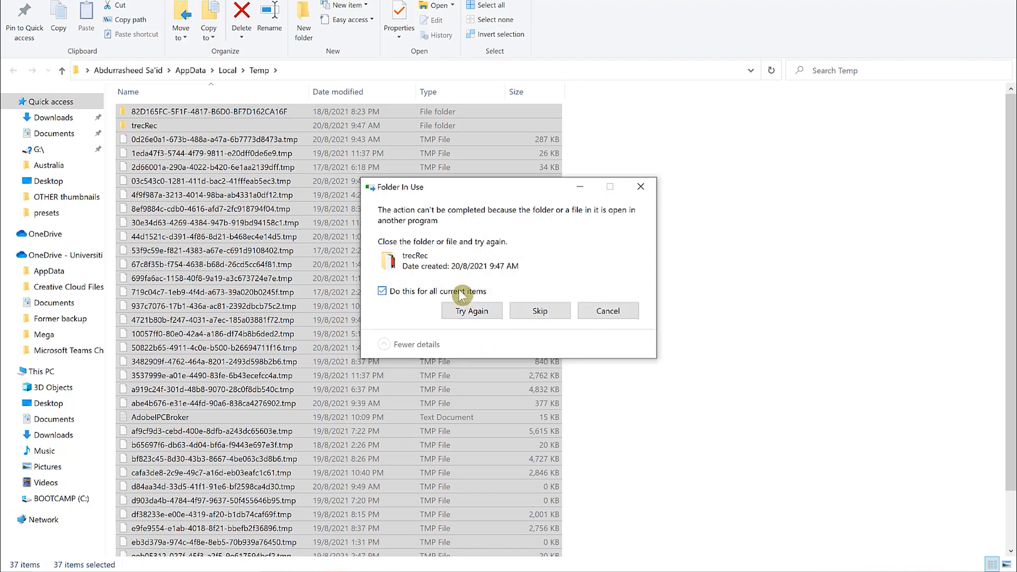
pyautogui.click(536, 311)
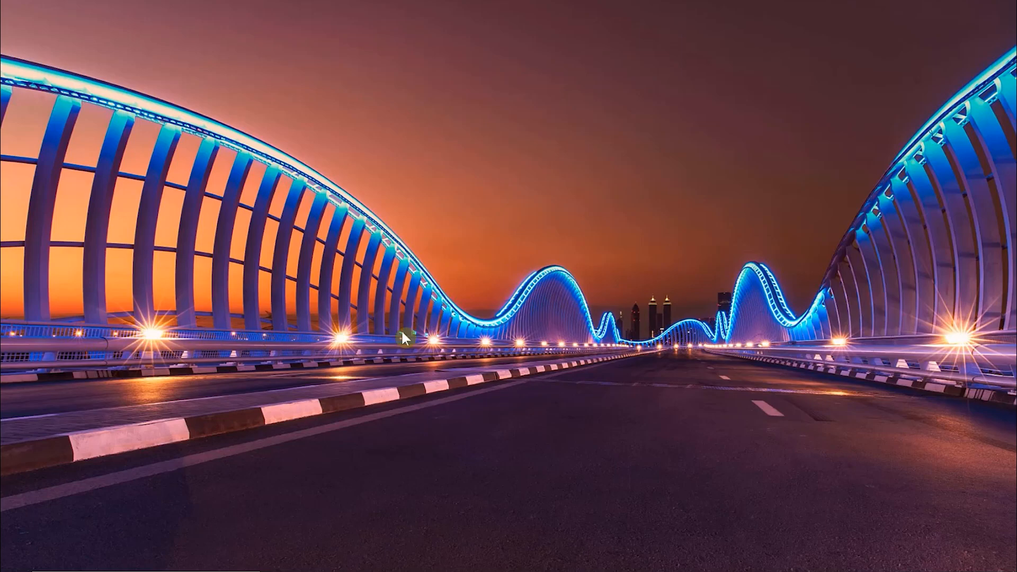
# - Open the Windows Temp folder by running temp from the Run dialog
pyautogui.press('super+s')
pyautogui.write('run')
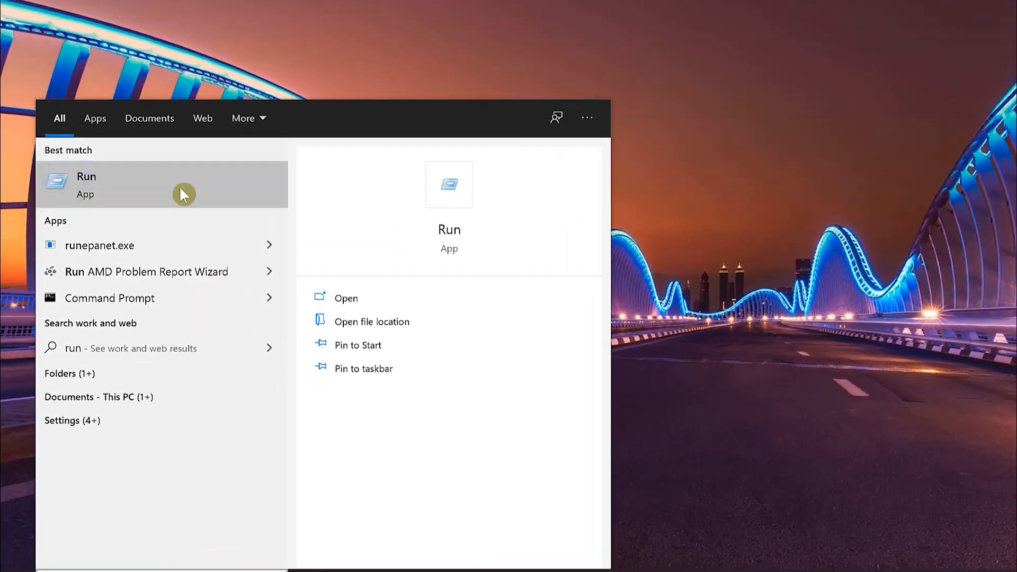
pyautogui.click(170, 231)
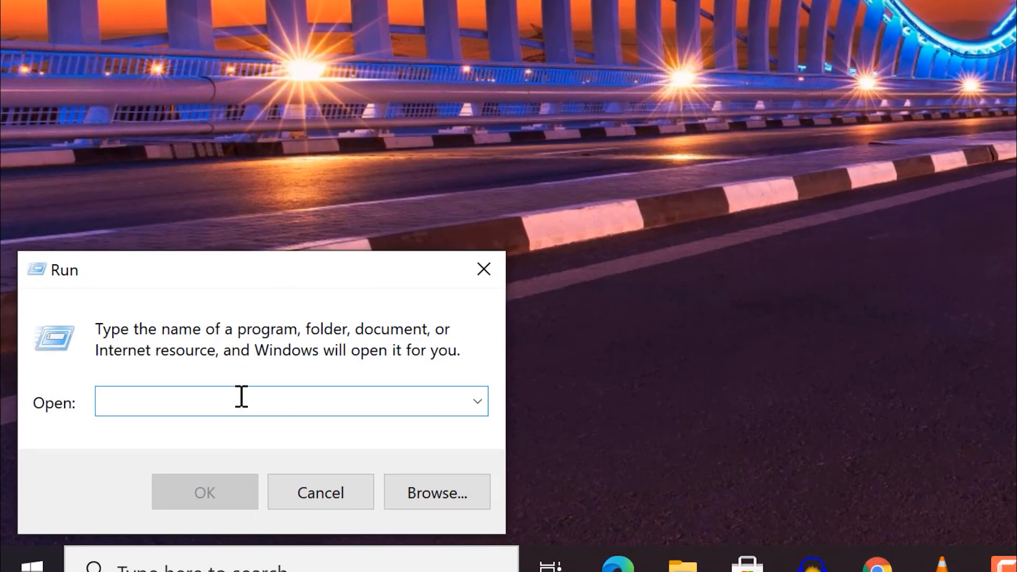
pyautogui.write('temp')
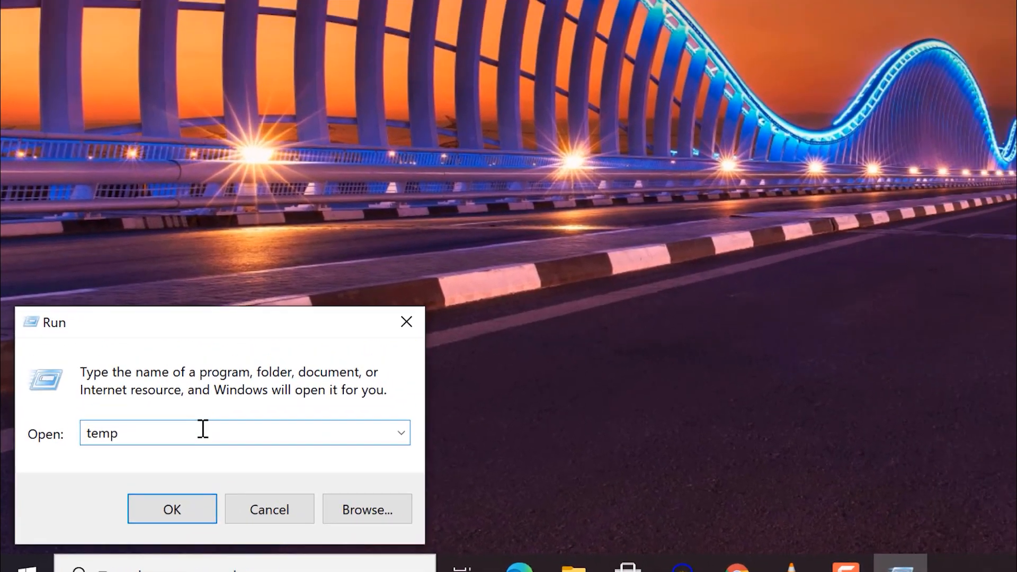
pyautogui.press('Return')
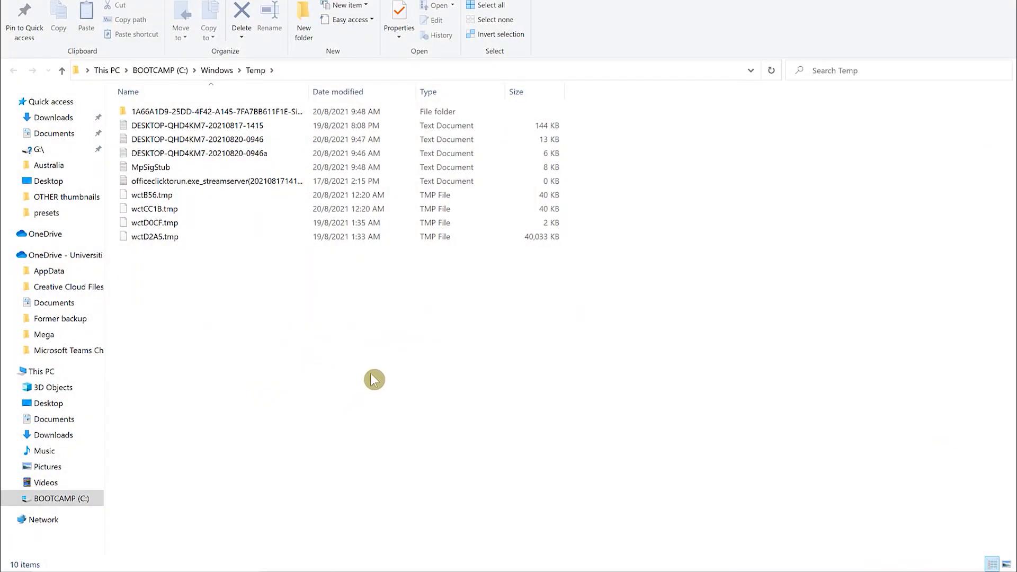
# - Delete all items in the Windows Temp folder and close its window
pyautogui.moveTo(379, 363); pyautogui.dragTo(226, 99)
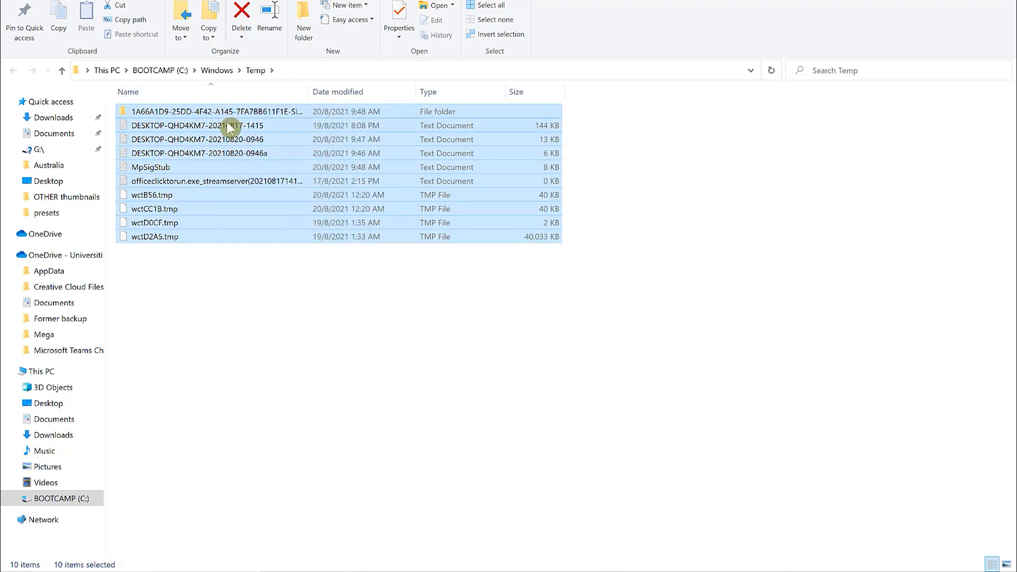
pyautogui.rightClick(230, 126)
pyautogui.click(286, 311)
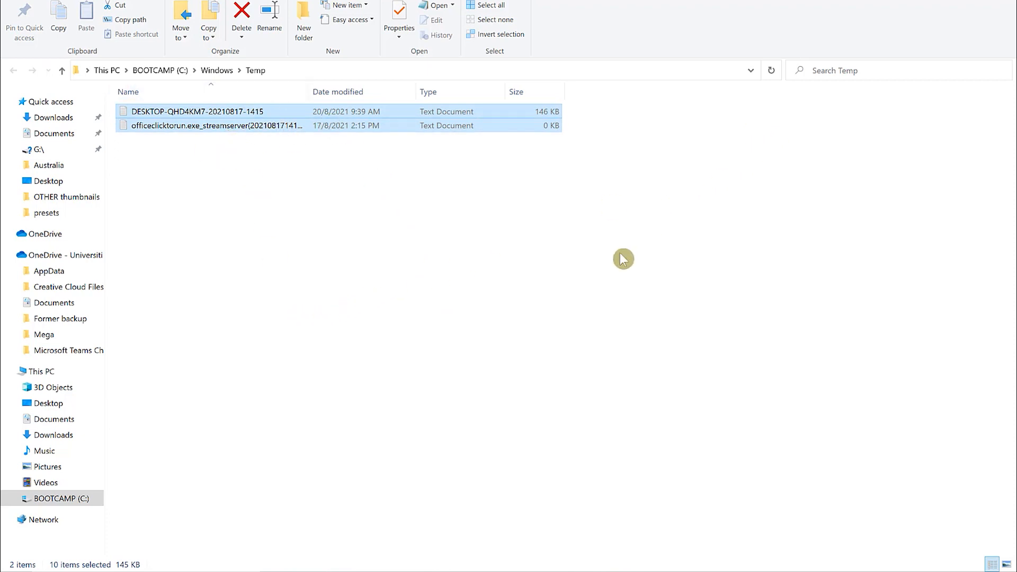
pyautogui.click(1007, 1)
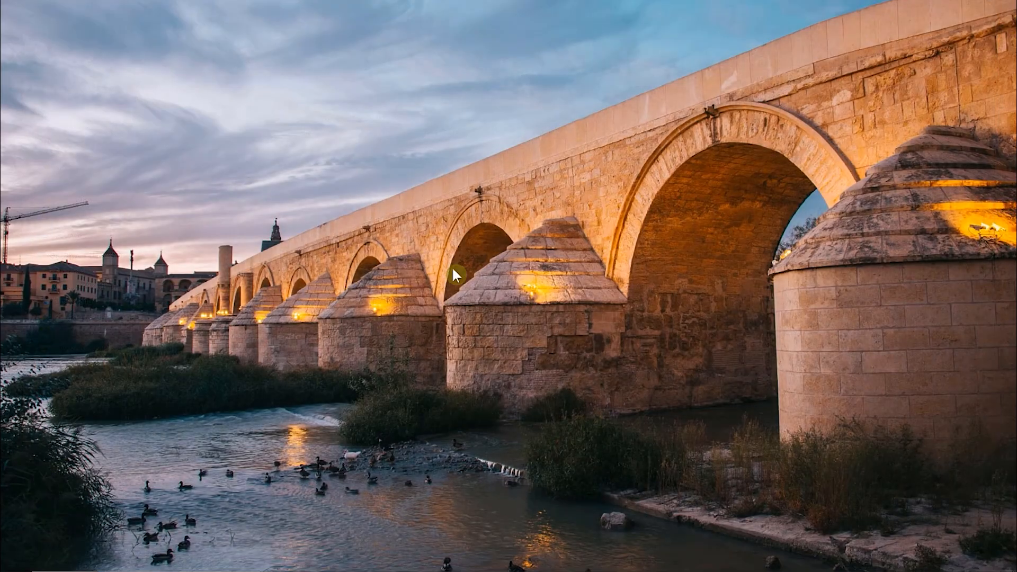
# - Open the Windows Prefetch folder by running prefetch from the Run dialog
pyautogui.press('super+s')
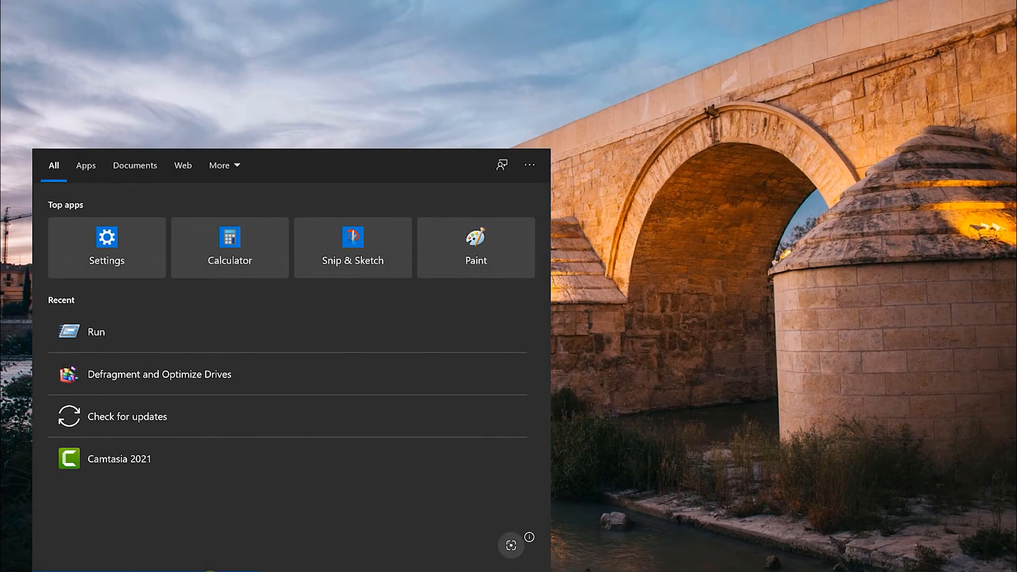
pyautogui.write('run')
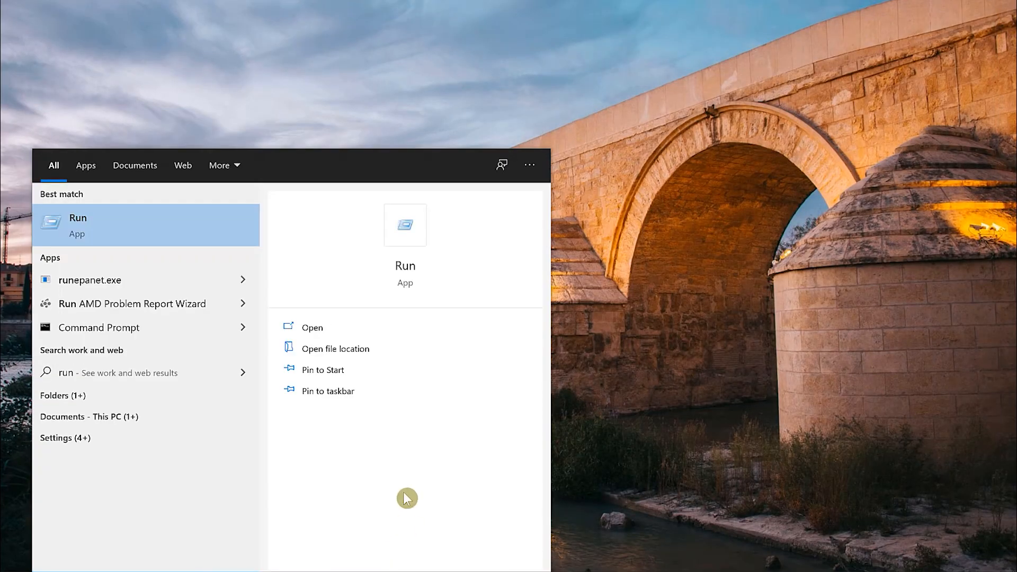
pyautogui.click(106, 229)
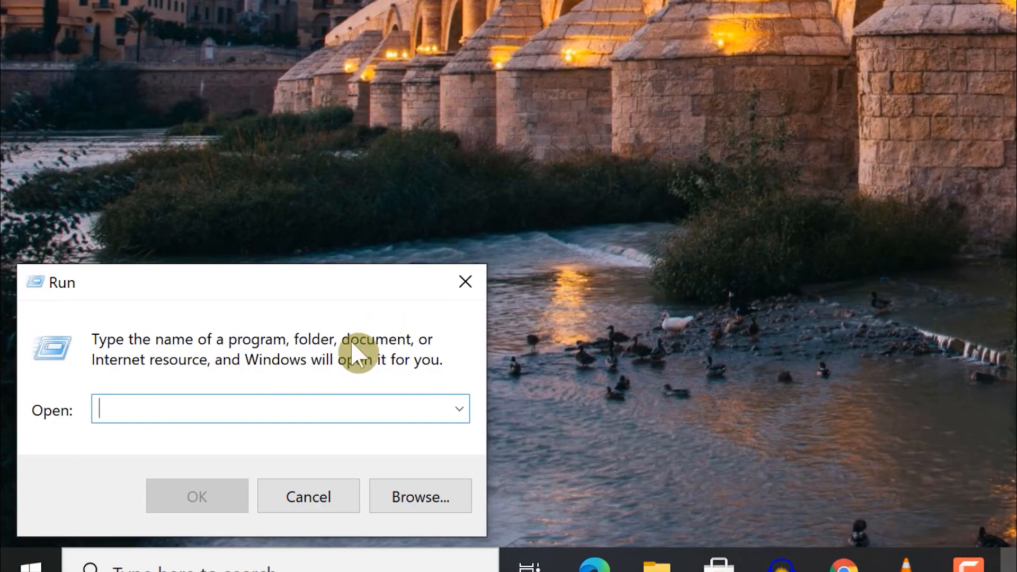
pyautogui.write('pr')
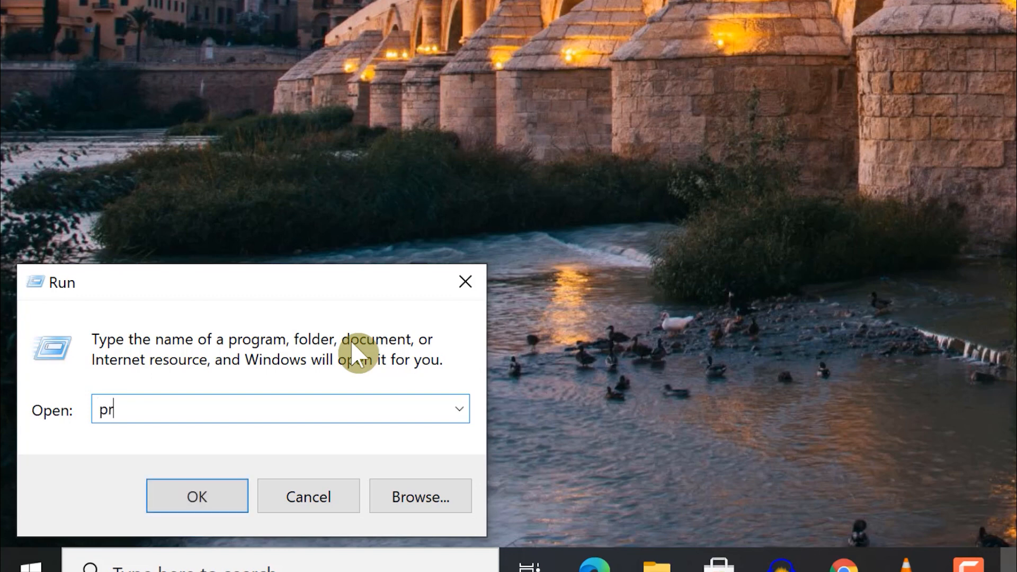
pyautogui.write('efetch')
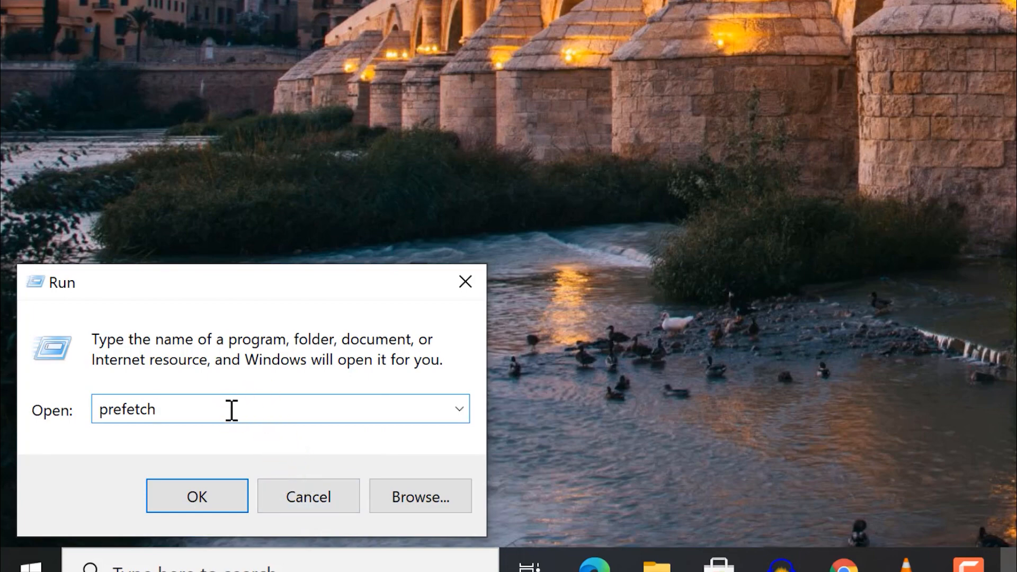
pyautogui.press('Return')
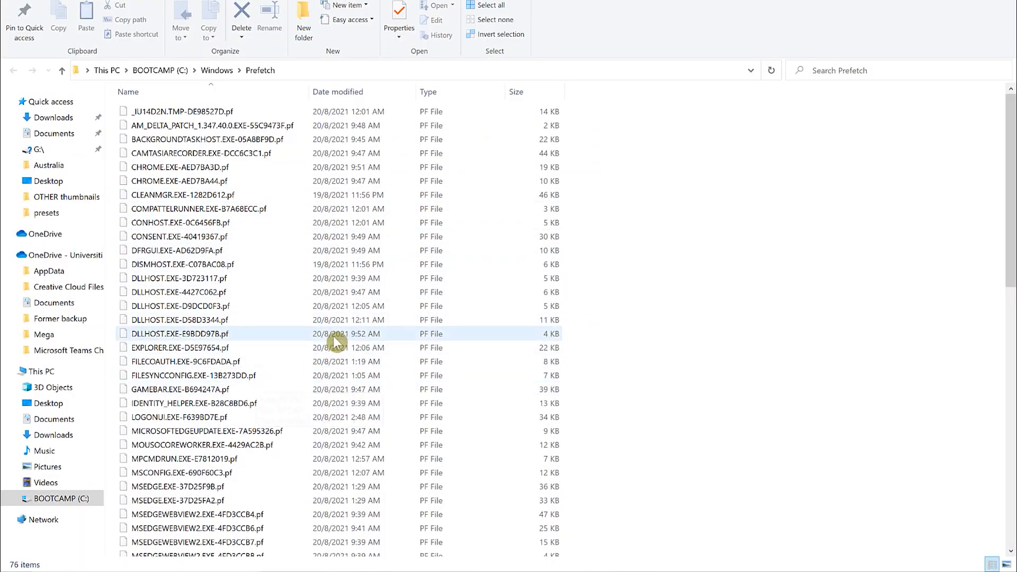
# - Delete all files in the Prefetch folder, skipping every item that is in use
pyautogui.click(331, 331)
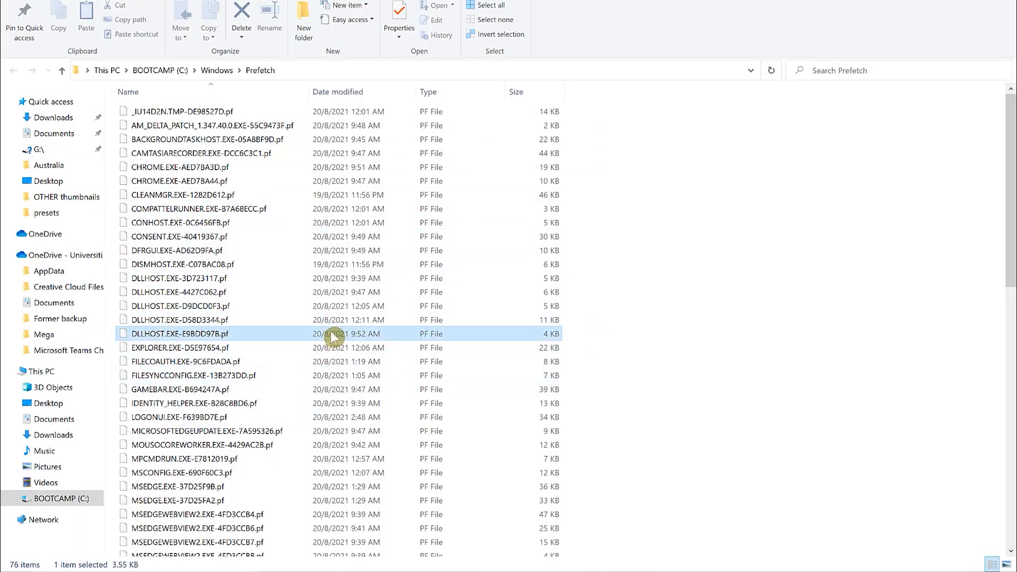
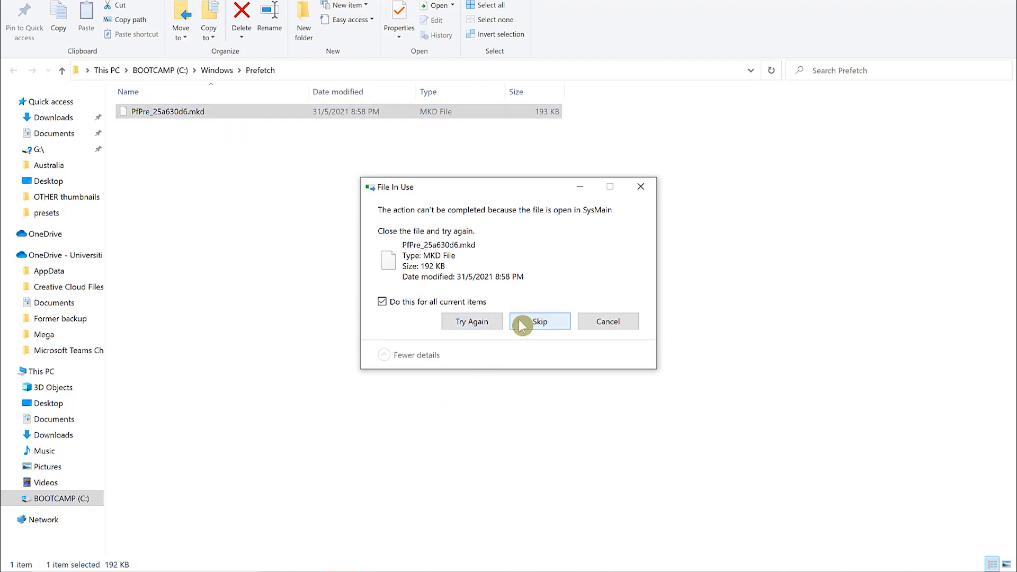
pyautogui.click(527, 321)
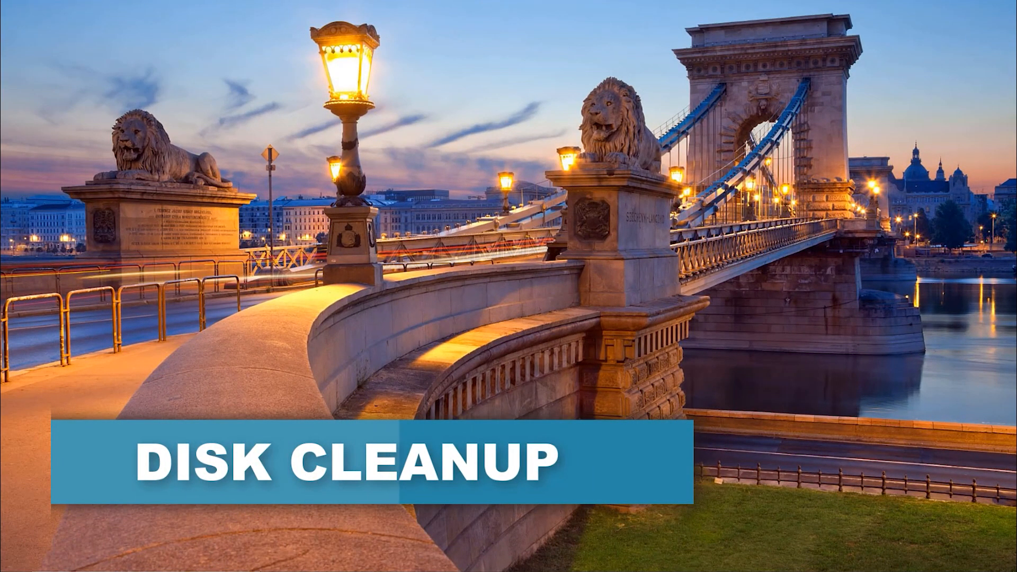
# - Search Windows for the Disk Cleanup app and open it
pyautogui.click(180, 571)
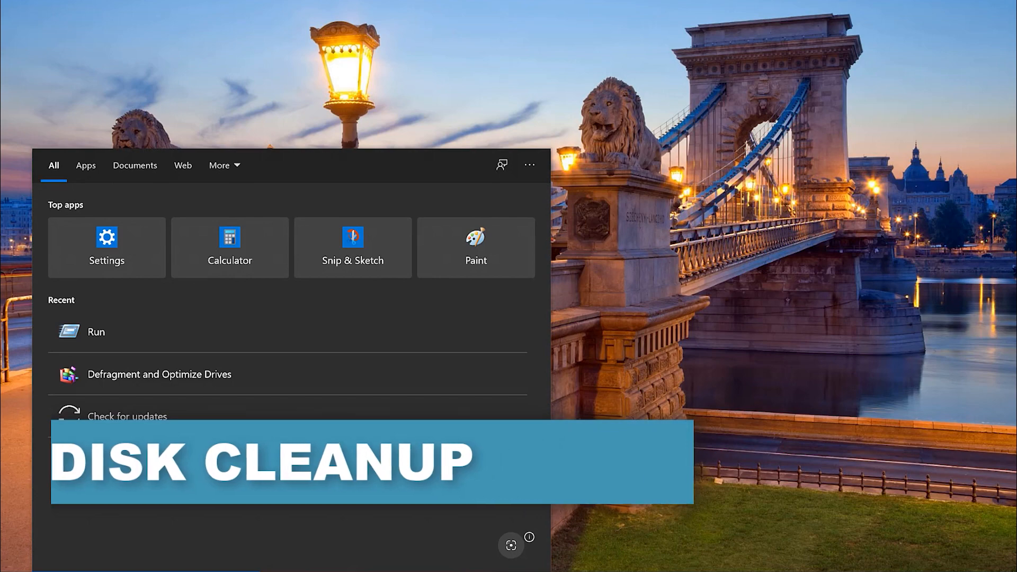
pyautogui.write('disk')
pyautogui.press('BackSpace')
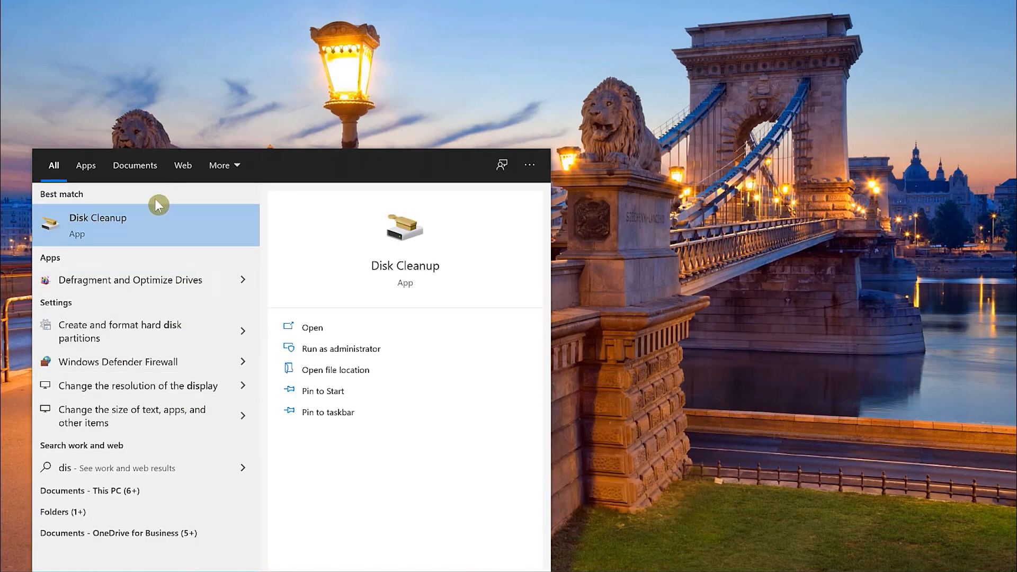
pyautogui.click(171, 233)
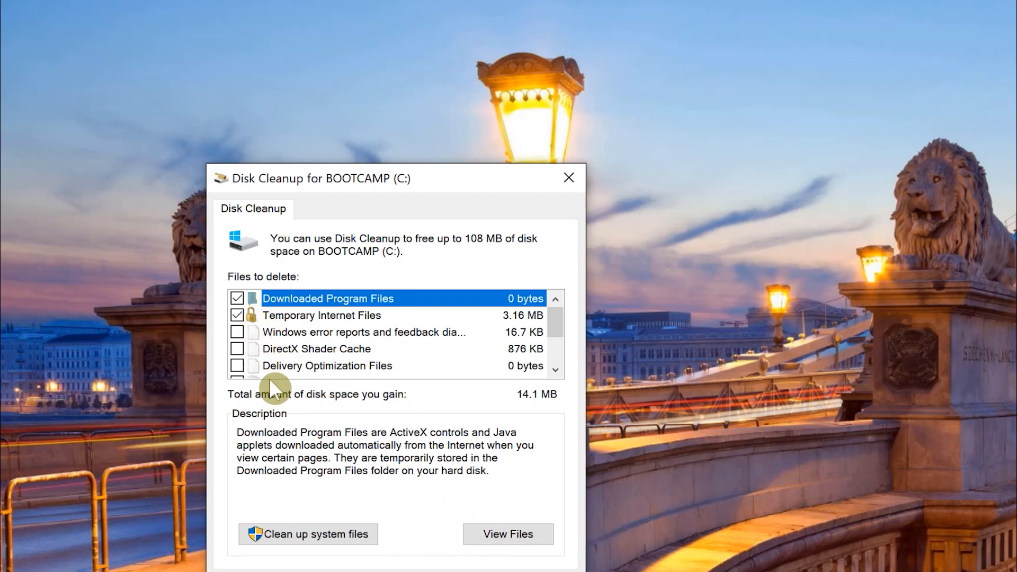
# - Mark the Recycle Bin and Temporary files for deletion and review the other file categories in the cleanup list
pyautogui.moveTo(551, 323); pyautogui.dragTo(551, 334)
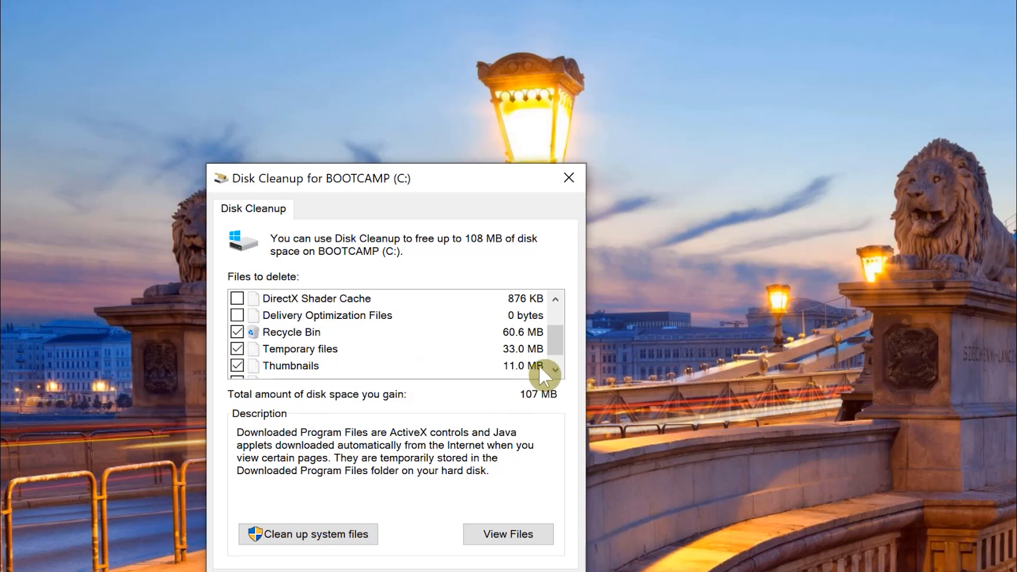
pyautogui.click(555, 369)
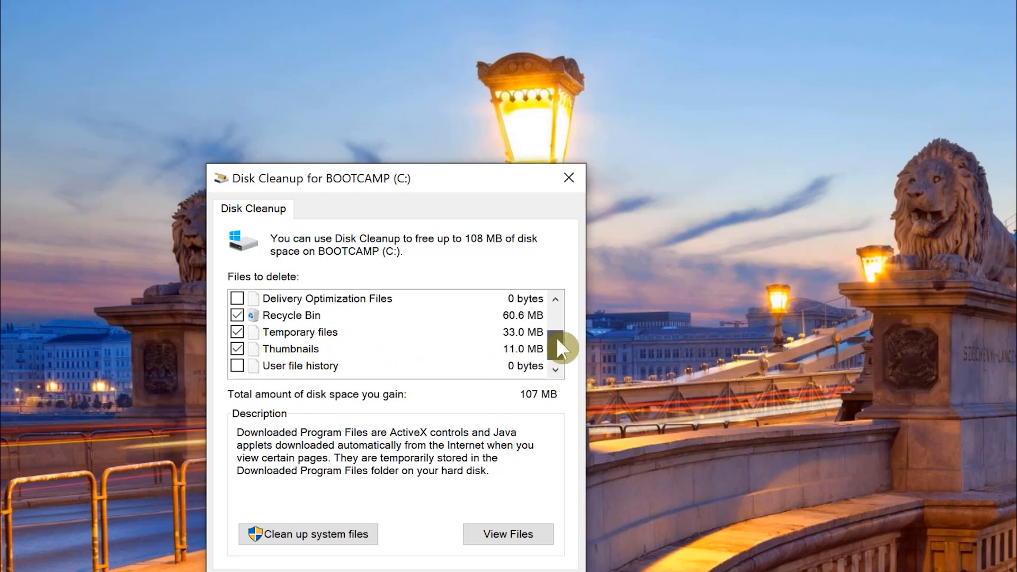
pyautogui.scroll(2, 556, 339)
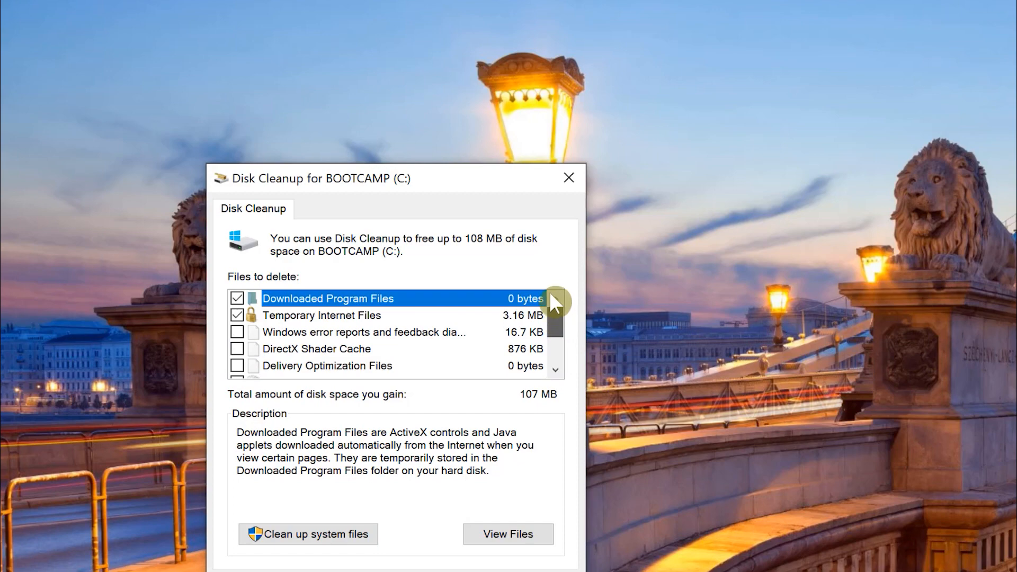
# - Rescan drive C: with system files included and permanently delete the preselected file categories
pyautogui.click(326, 531)
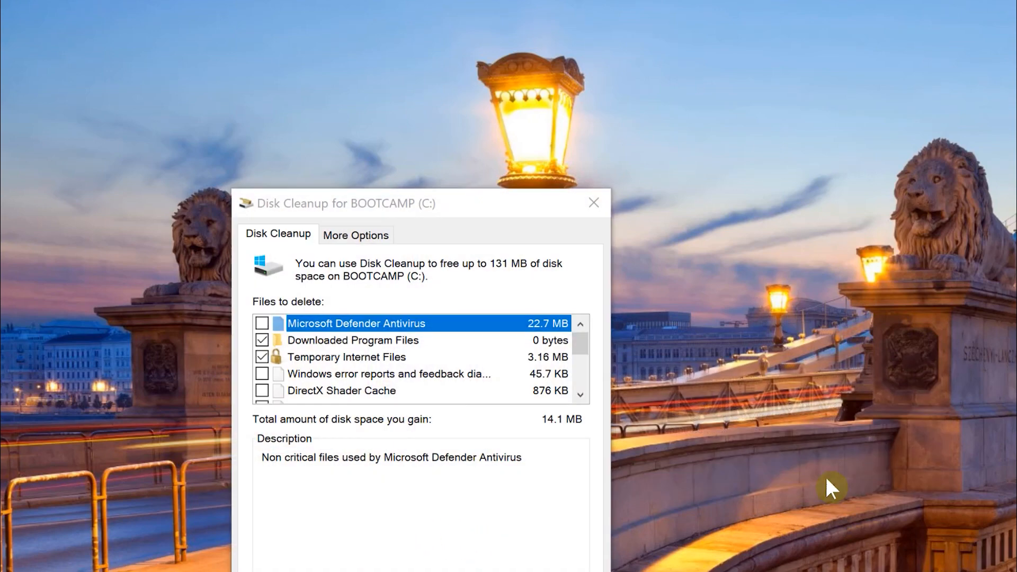
pyautogui.click(477, 571)
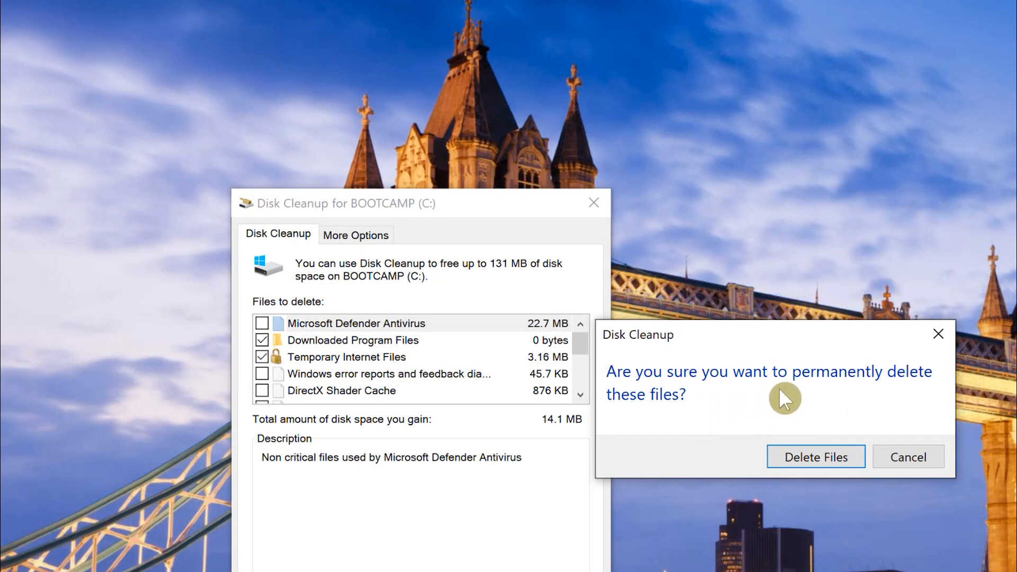
pyautogui.click(825, 454)
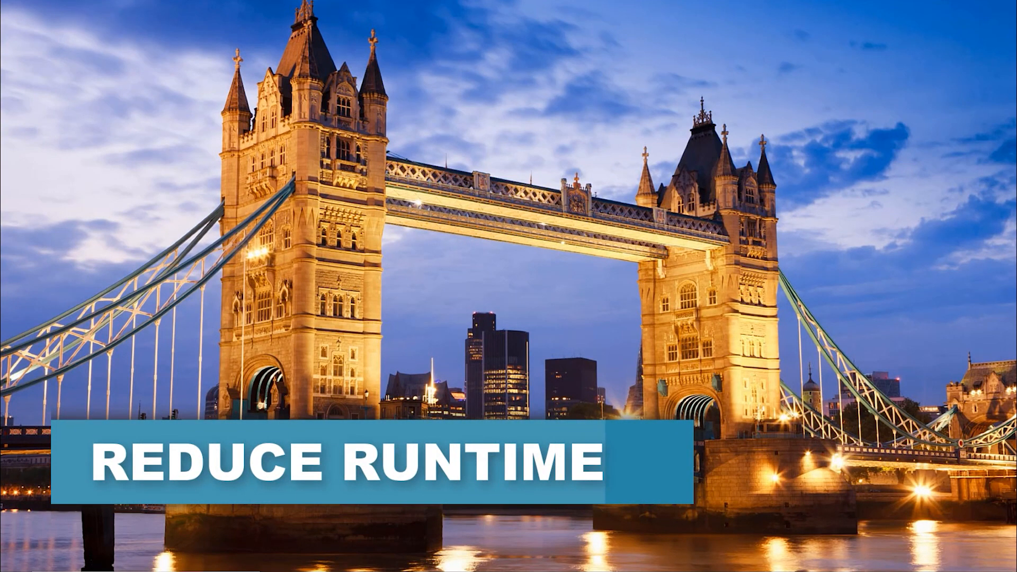
# - Open System Configuration by running msconfig from the Run dialog
pyautogui.click(146, 571)
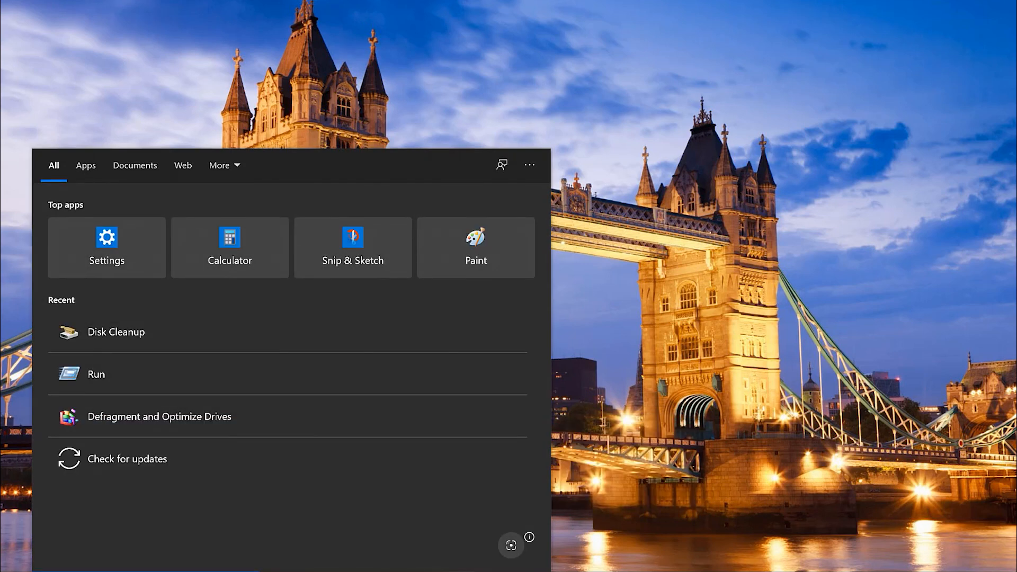
pyautogui.write('run')
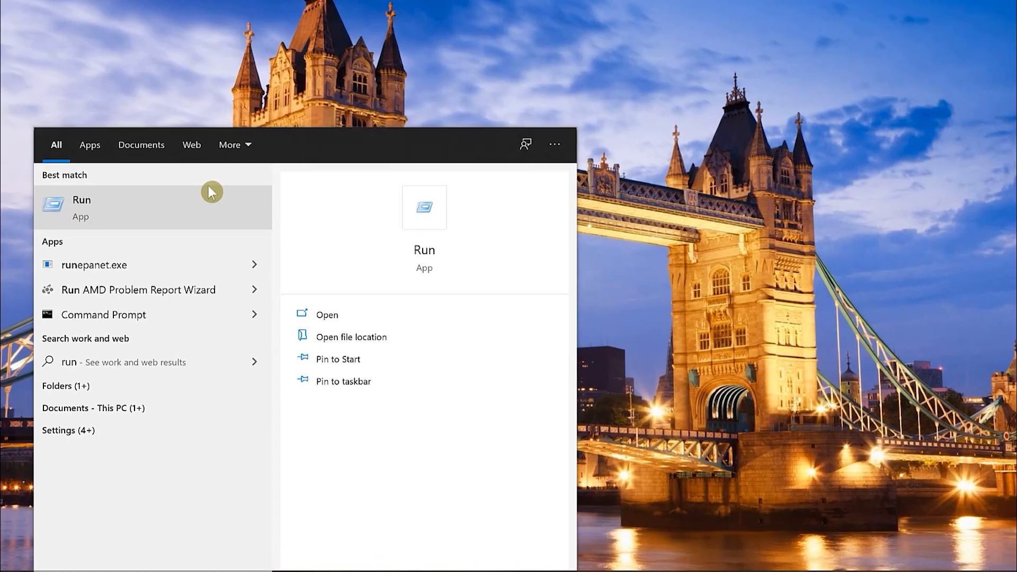
pyautogui.click(202, 209)
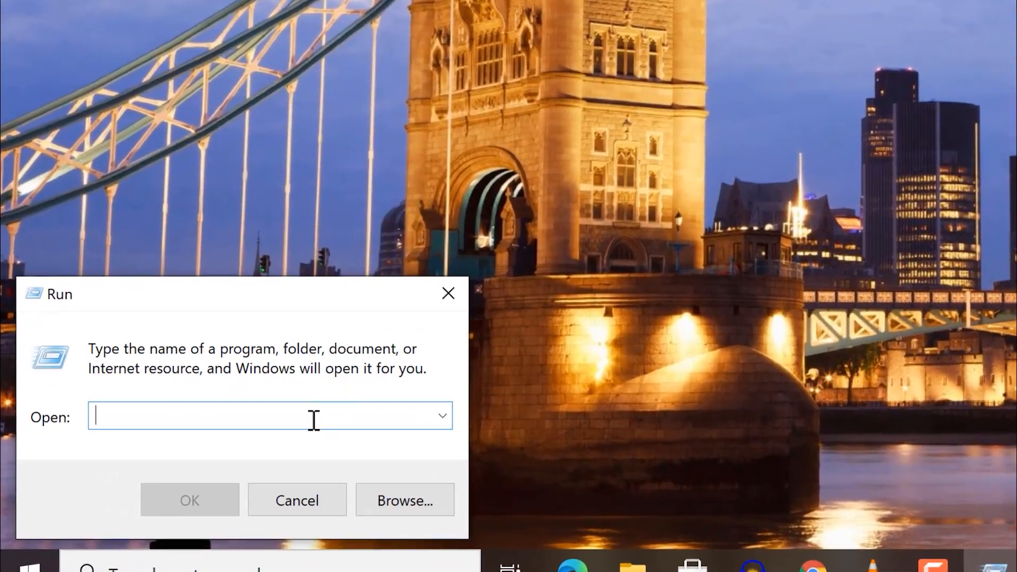
pyautogui.write('msconf')
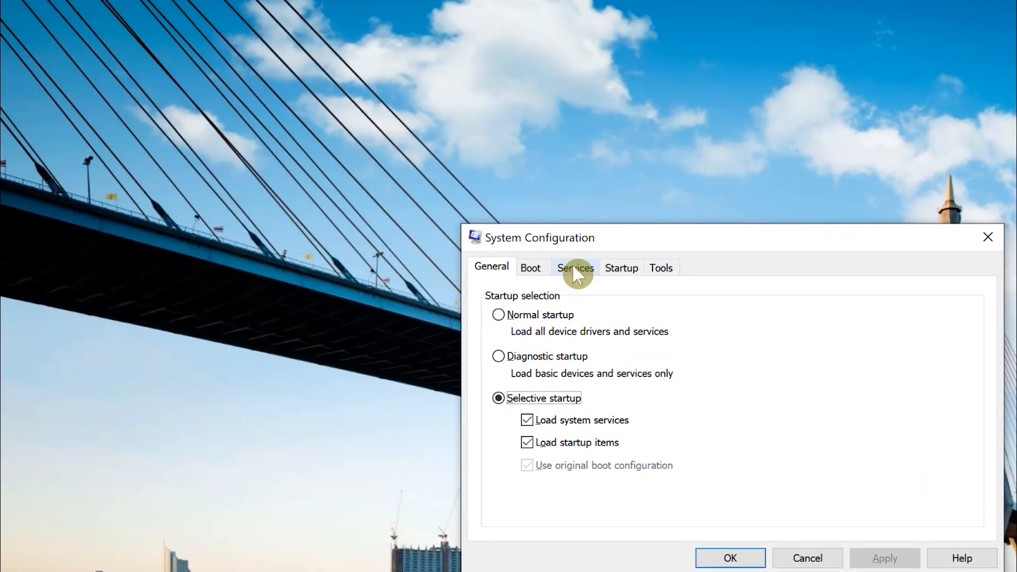
# - Hide all Microsoft services in the System Configuration services list and accept the settings
pyautogui.click(571, 264)
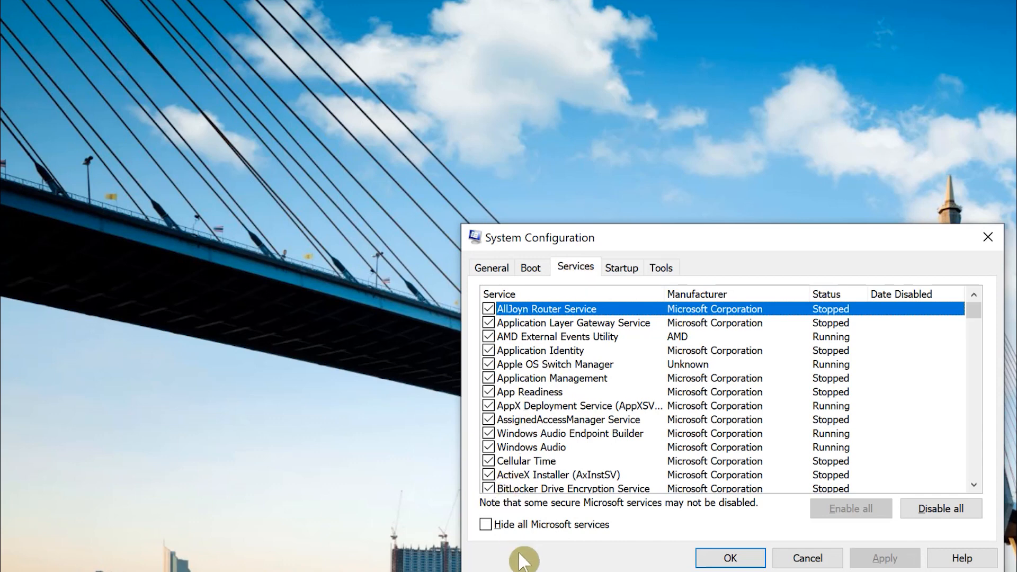
pyautogui.click(485, 524)
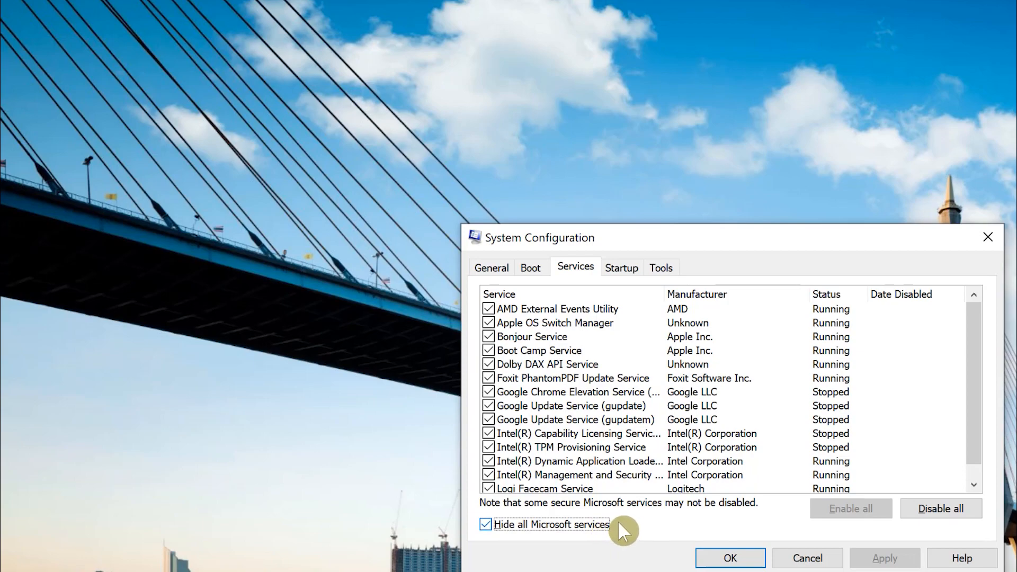
pyautogui.click(729, 557)
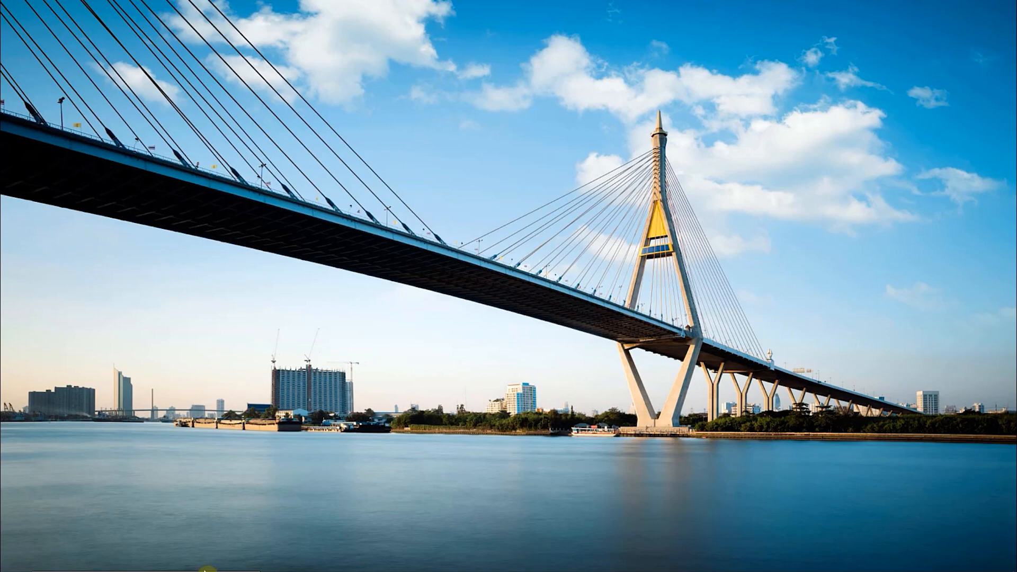
# - Open the Registry Editor by running regedit from the Run dialog
pyautogui.click(145, 571)
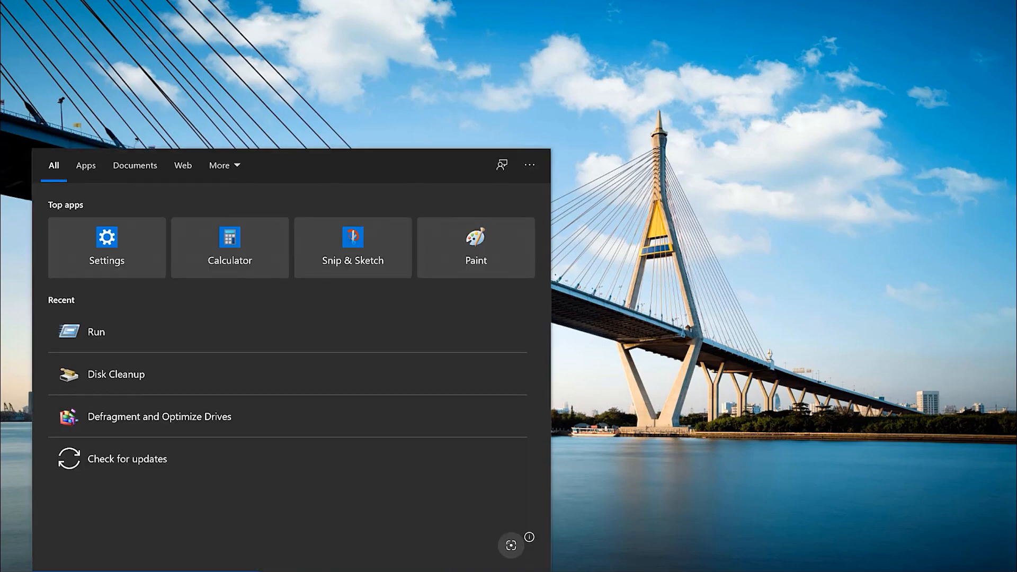
pyautogui.click(131, 331)
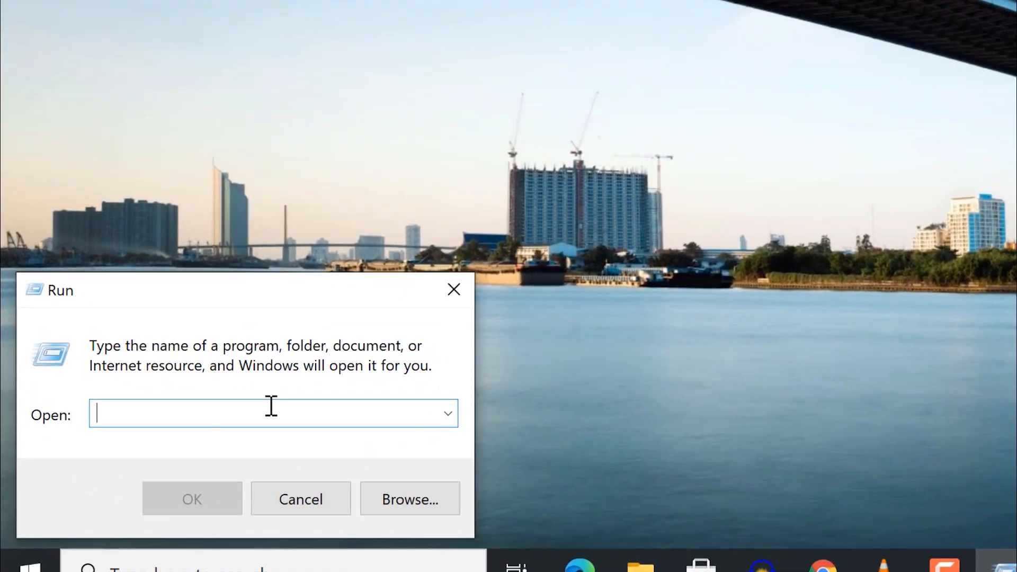
pyautogui.write('regedit')
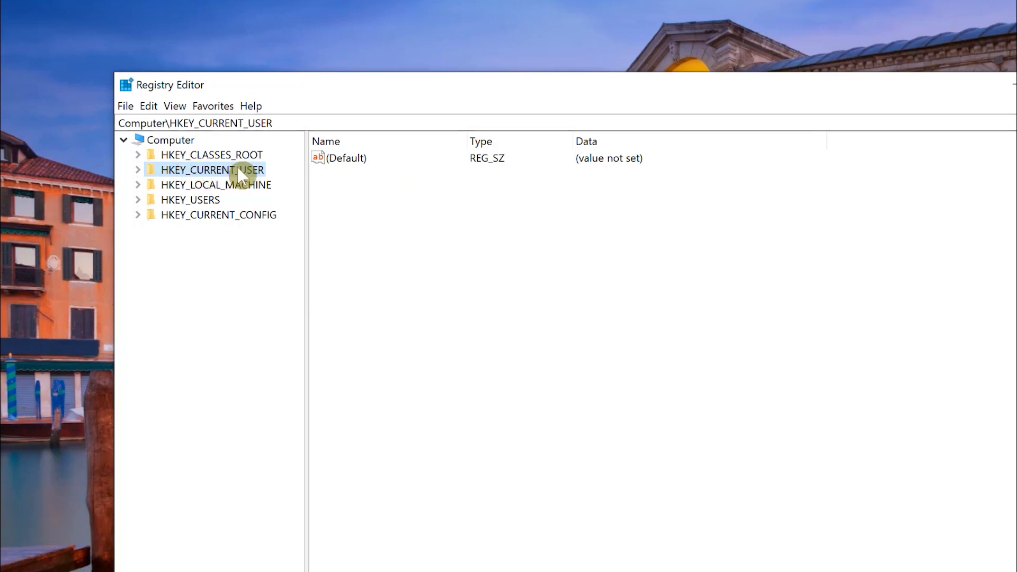
# - Set the MouseHoverTime value to 10 in the registry key HKEY_CURRENT_USER\Control Panel\Mouse
pyautogui.click(137, 169)
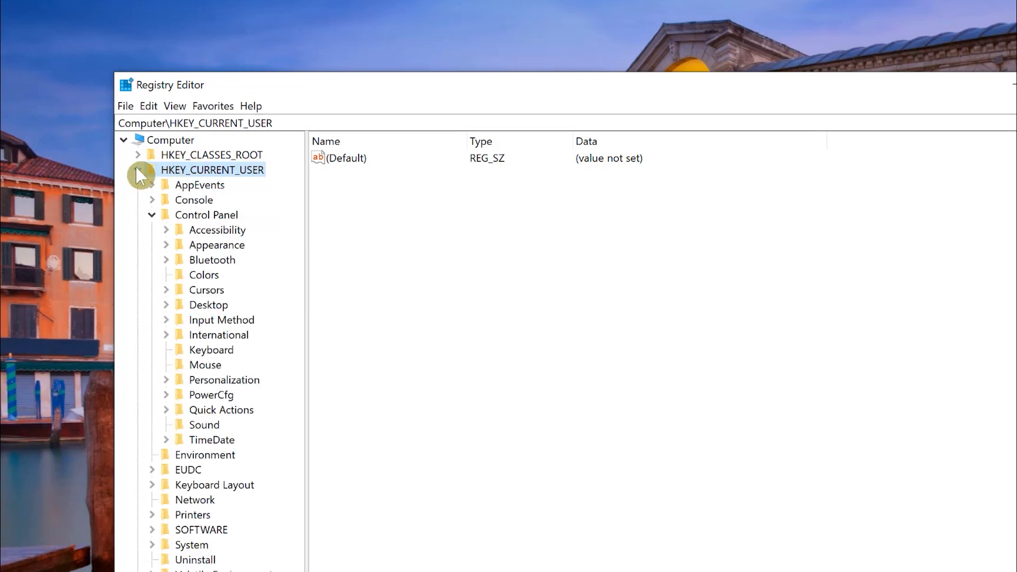
pyautogui.click(206, 365)
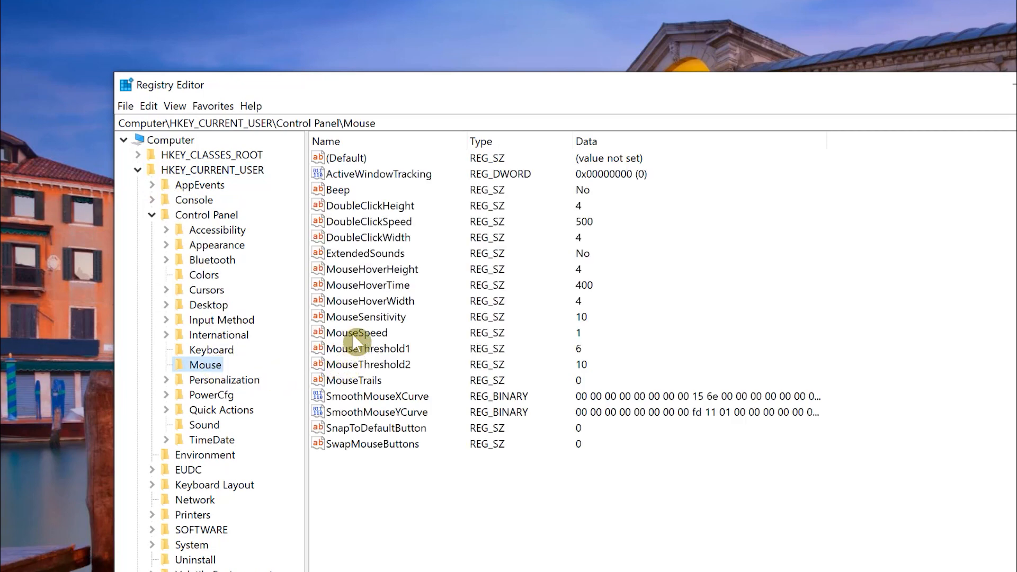
pyautogui.doubleClick(384, 287)
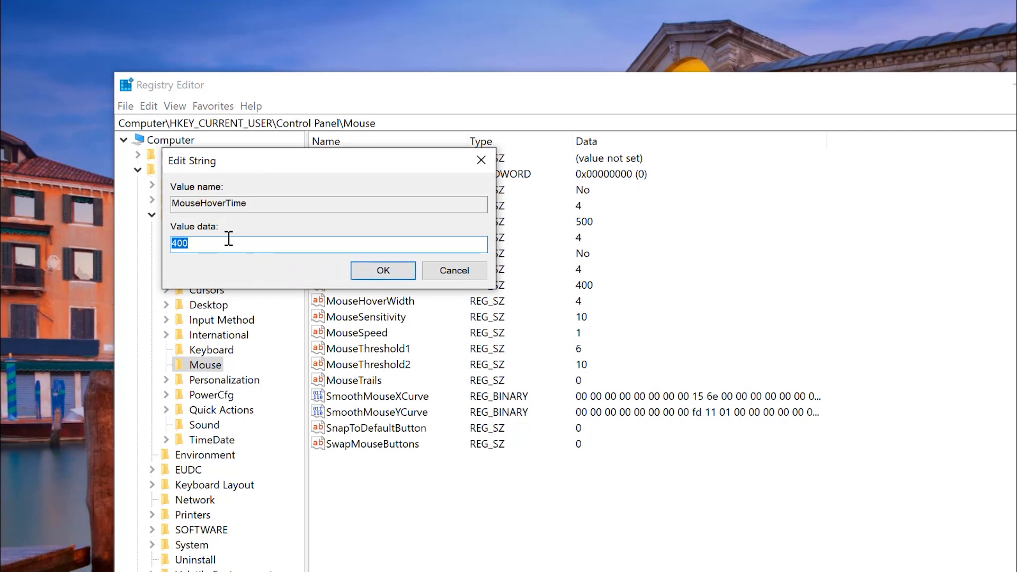
pyautogui.write('10')
pyautogui.click(377, 270)
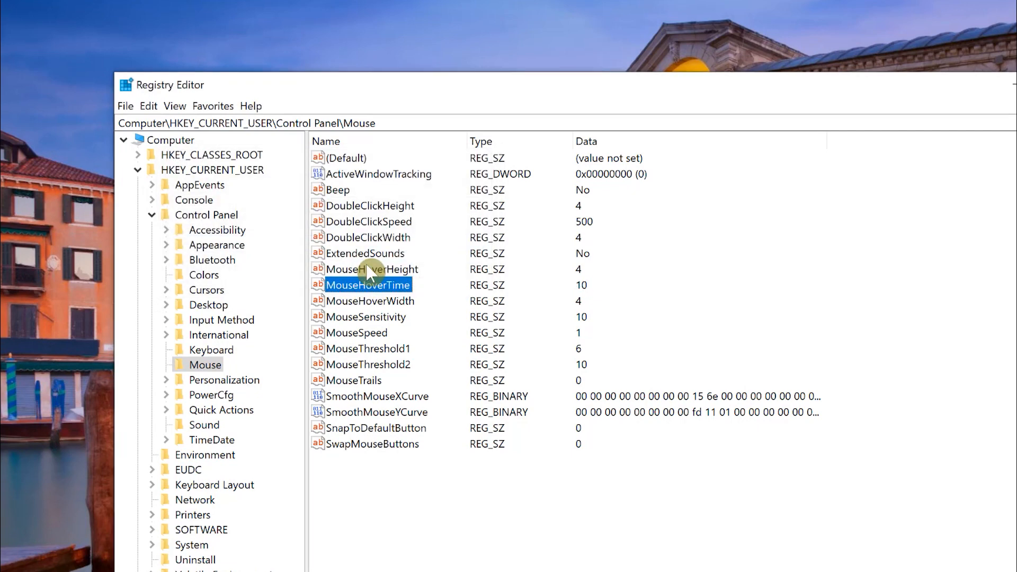
# - Set the MenuShowDelay value to 10 in the registry key HKEY_CURRENT_USER\Control Panel\Desktop
pyautogui.click(210, 307)
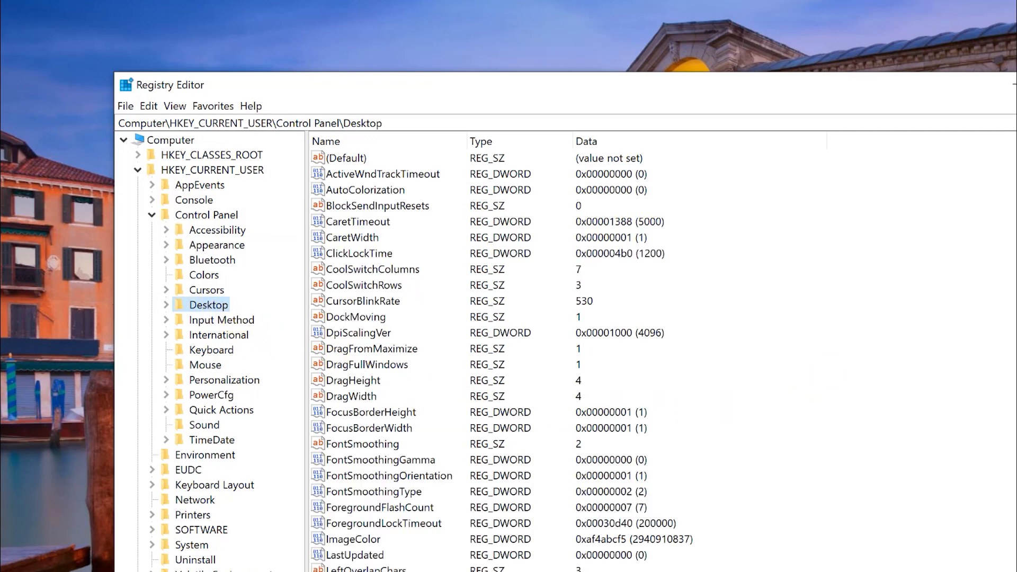
pyautogui.scroll(-2, 503, 361)
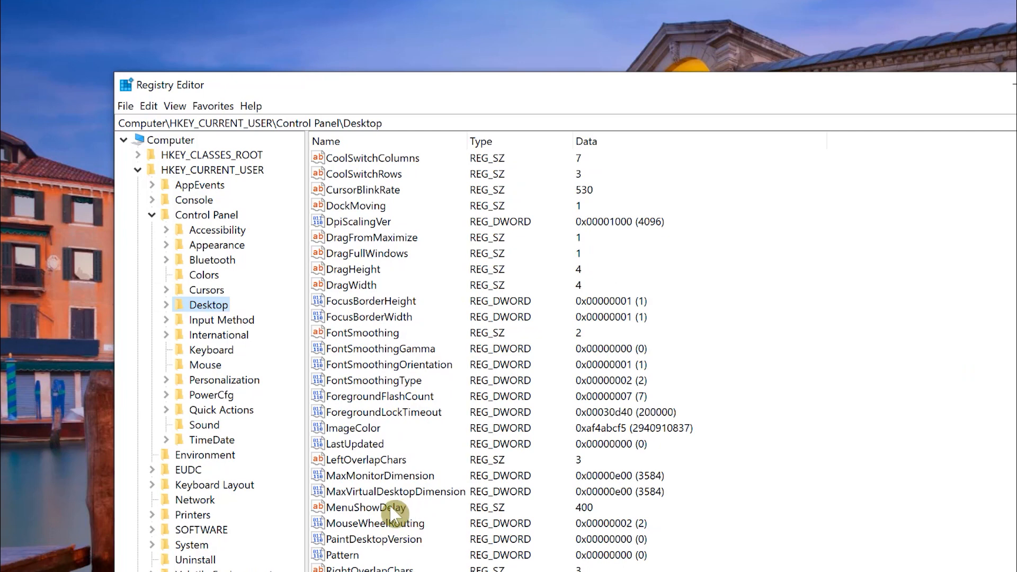
pyautogui.doubleClick(391, 508)
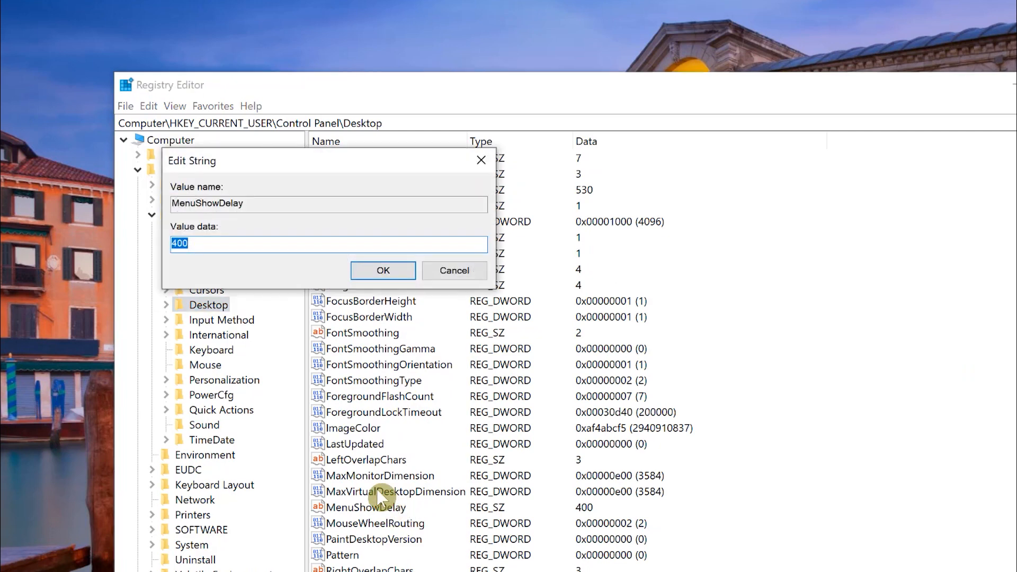
pyautogui.write('10')
pyautogui.click(382, 270)
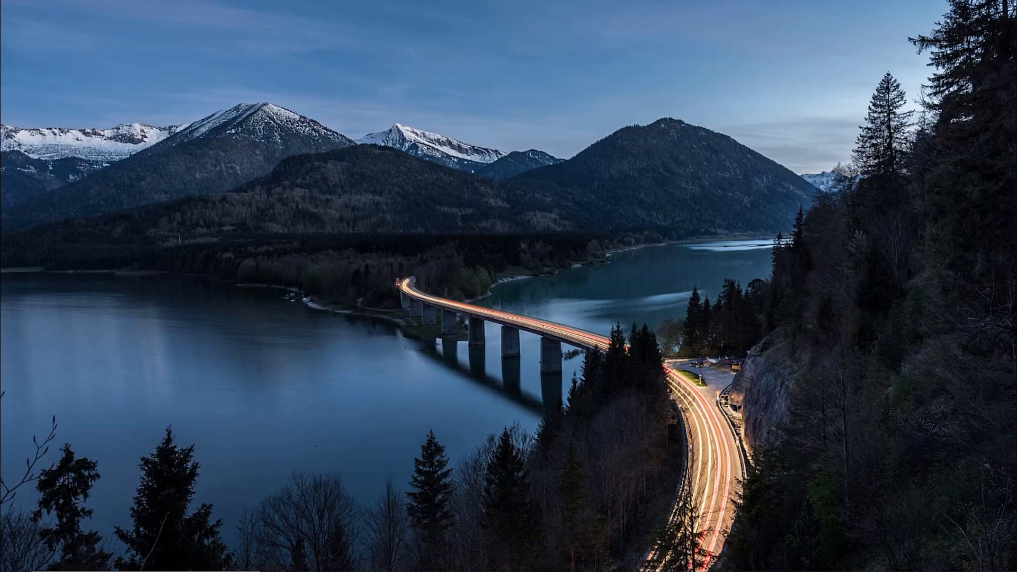
# - Search Windows for add and open the Apps & features settings page
pyautogui.press('super')
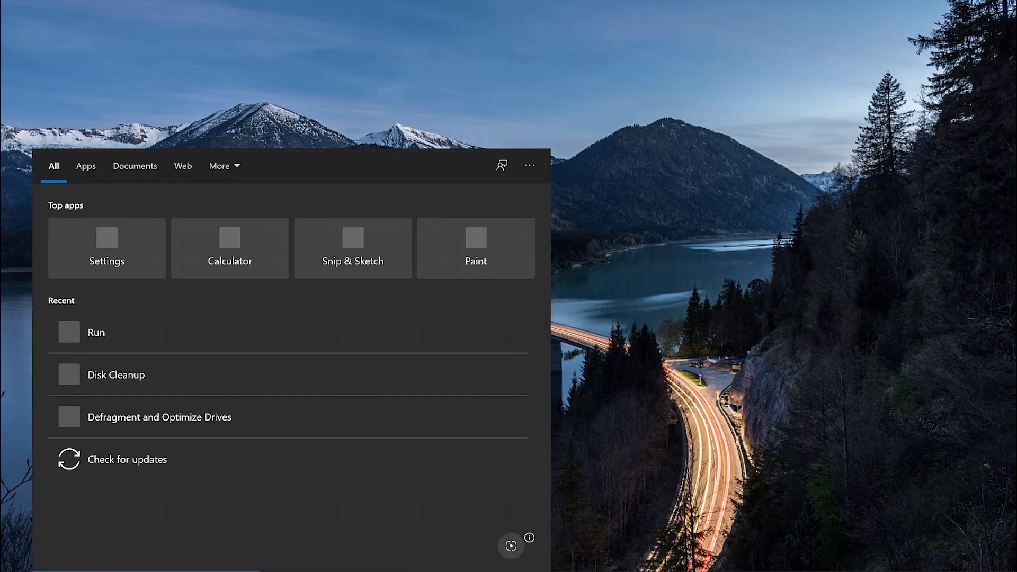
pyautogui.write('add')
pyautogui.click(148, 231)
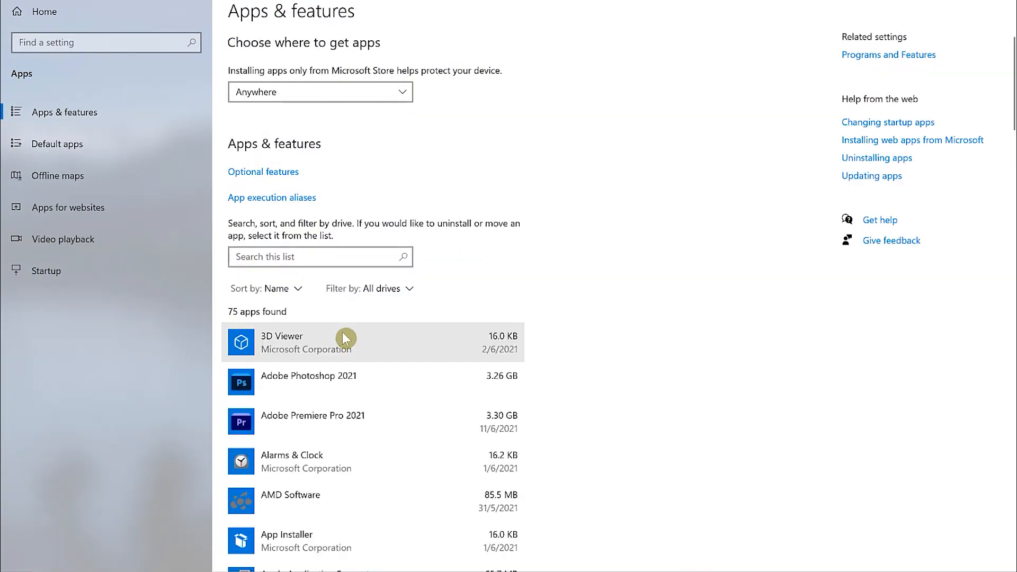
# - Uninstall AutoHotkey 1.1.33.09 from the installed apps list, choosing Uninstall in its setup window, and check the list
pyautogui.scroll(-2, 345, 346)
pyautogui.scroll(-1, 348, 350)
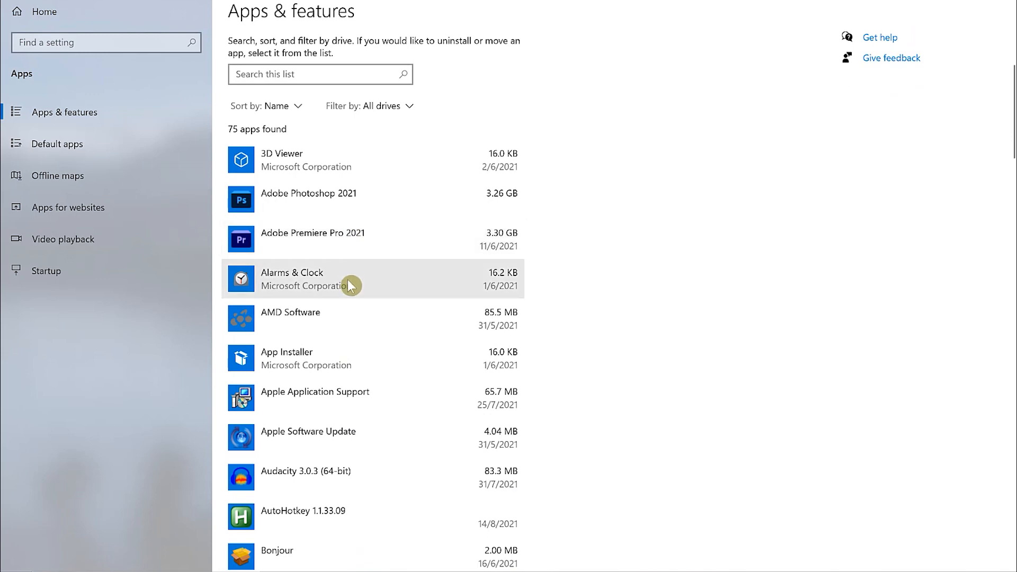
pyautogui.scroll(-5, 346, 348)
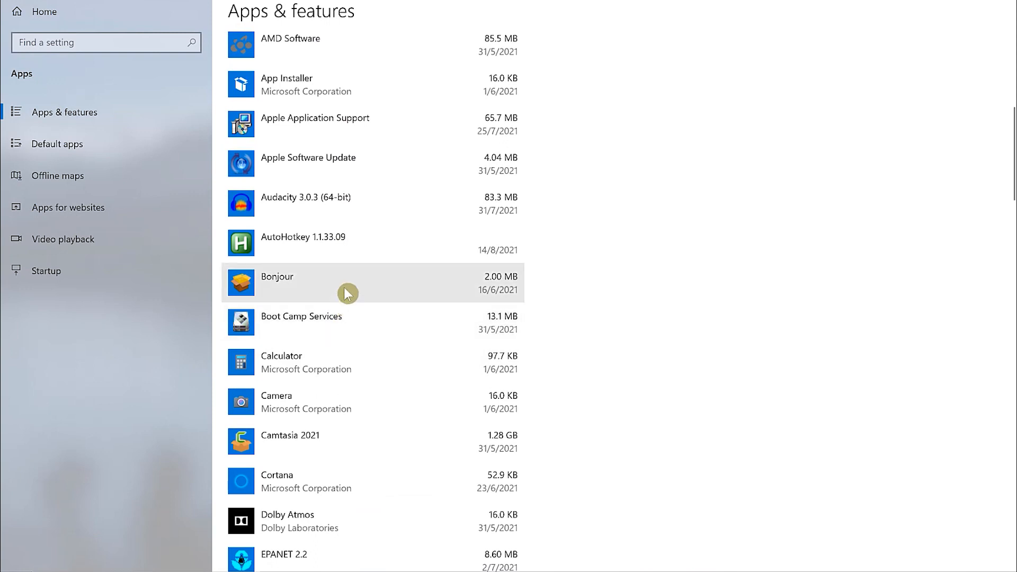
pyautogui.click(345, 251)
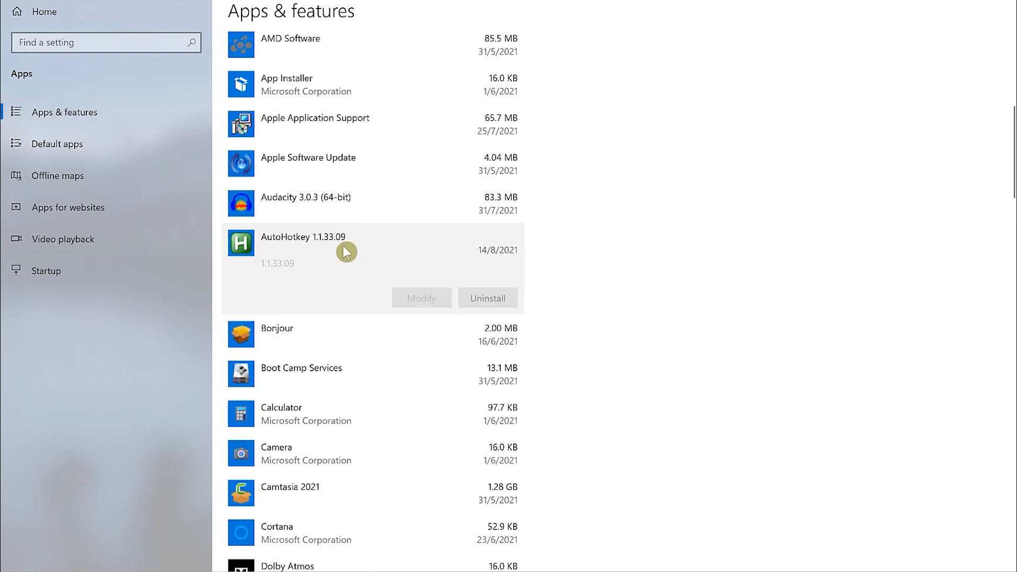
pyautogui.click(475, 298)
pyautogui.click(559, 267)
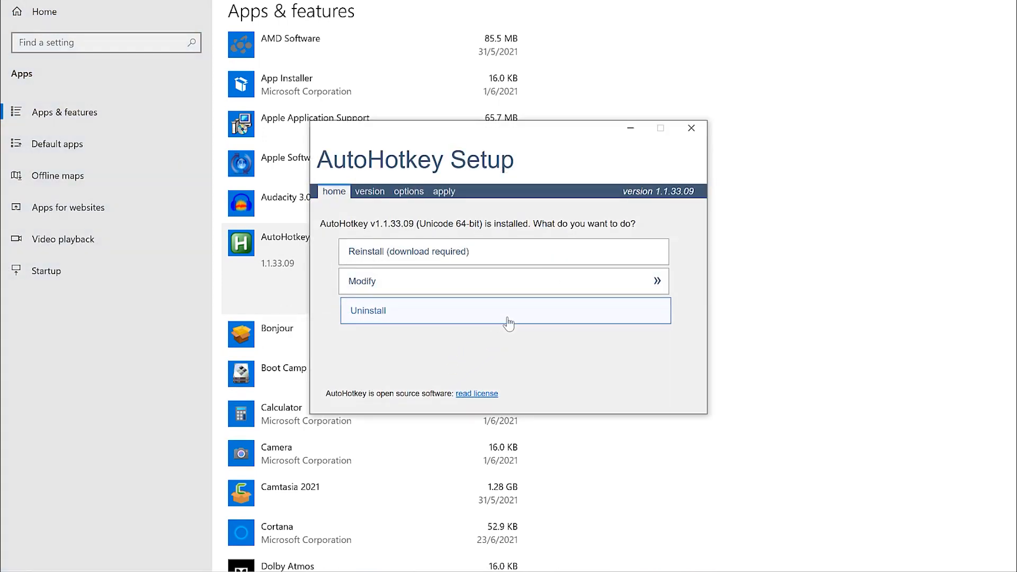
pyautogui.click(504, 317)
pyautogui.click(589, 317)
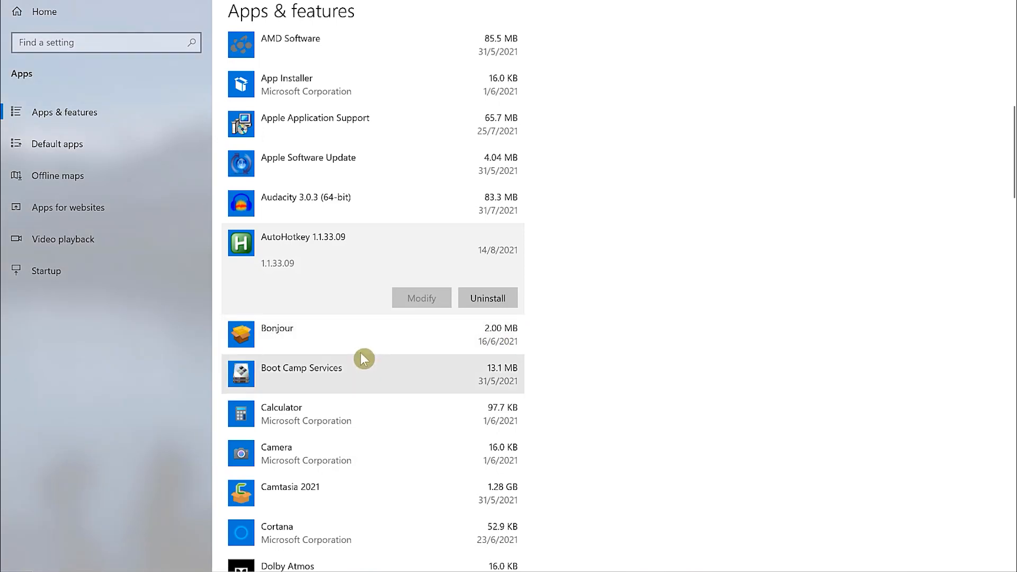
pyautogui.scroll(-3, 397, 360)
pyautogui.scroll(3, 406, 344)
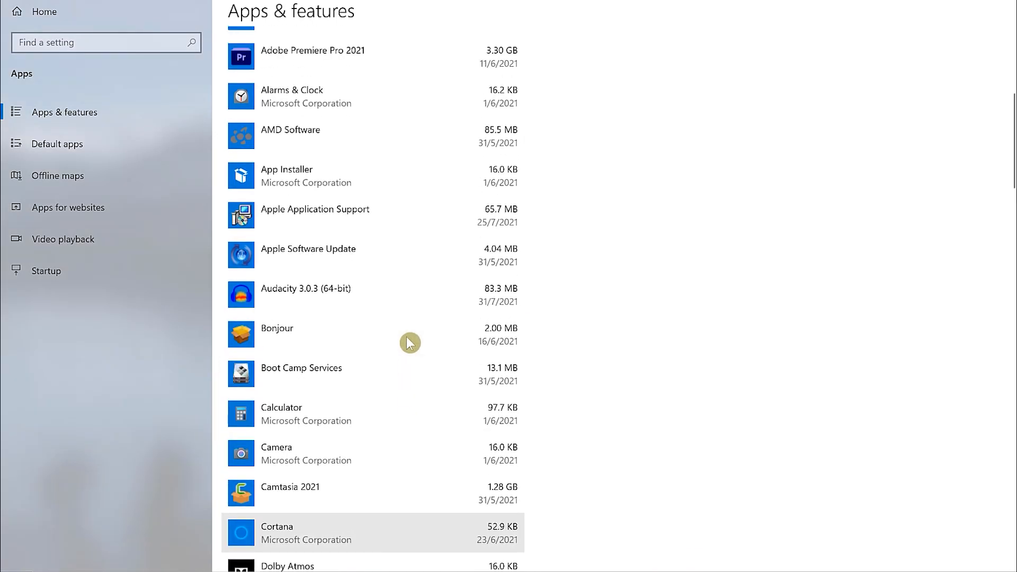
# - Look through the rest of the installed apps list for programs that are not needed
pyautogui.scroll(-2, 397, 355)
pyautogui.scroll(-3, 395, 369)
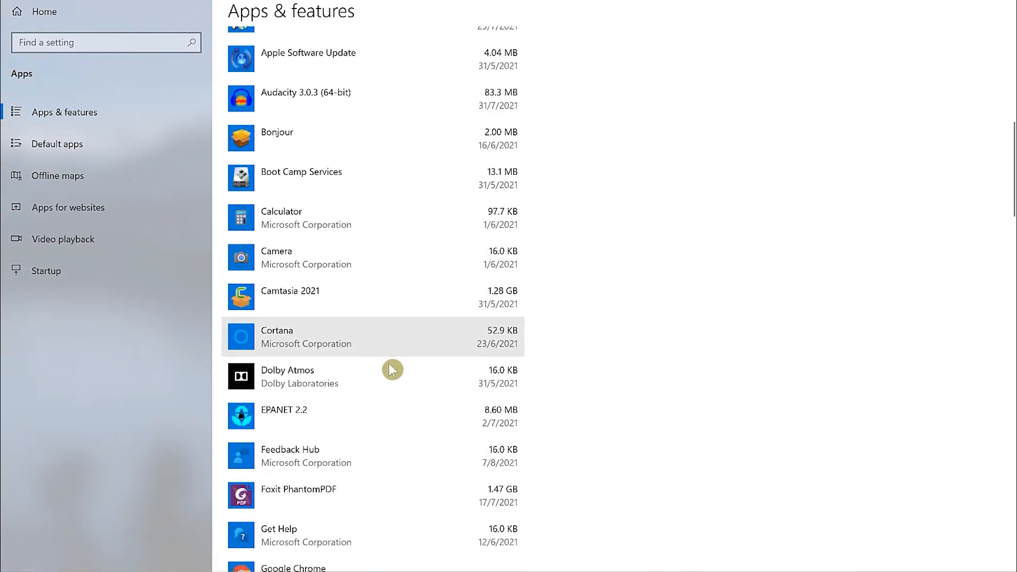
pyautogui.scroll(-2, 386, 359)
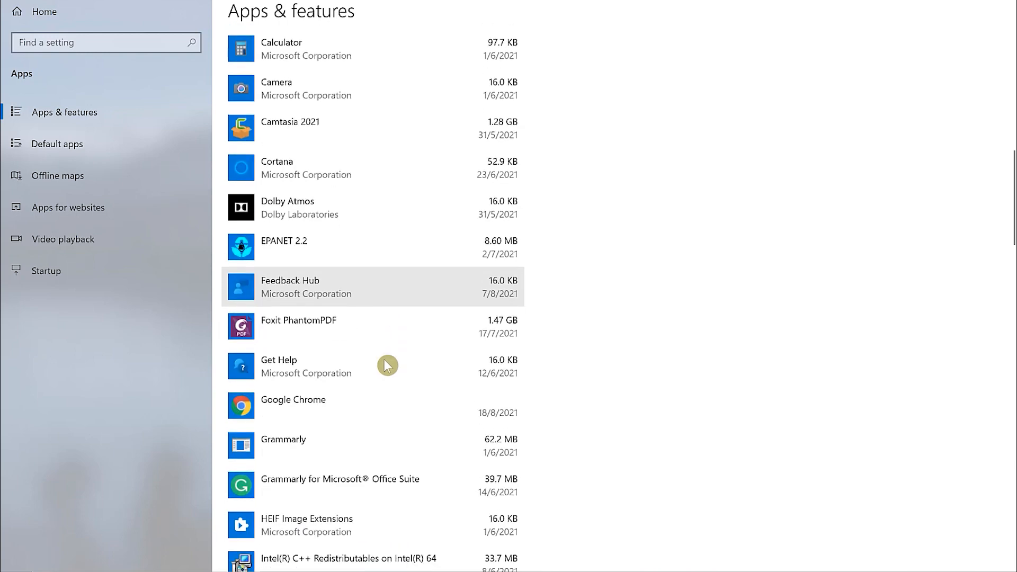
pyautogui.scroll(-3, 386, 346)
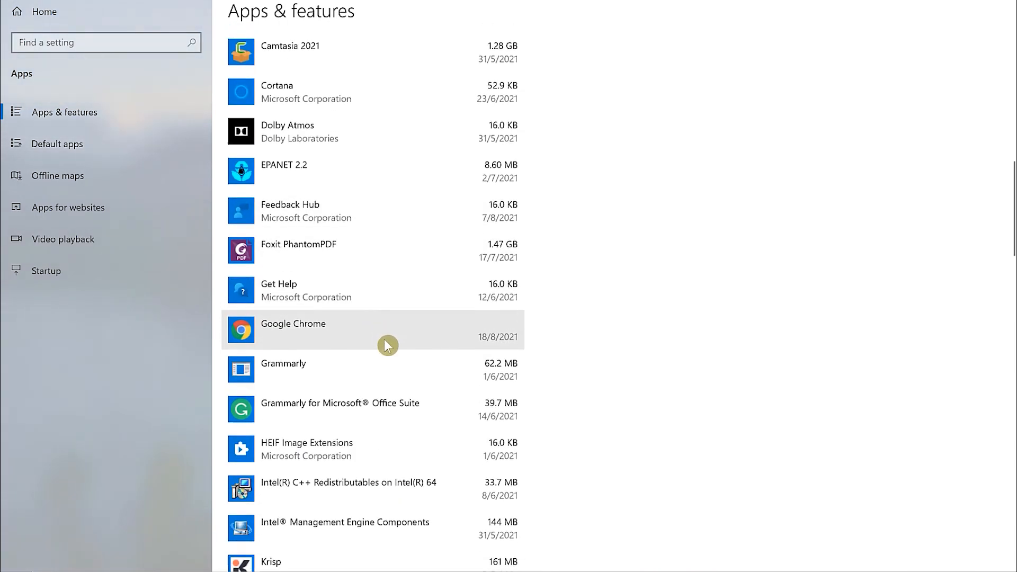
pyautogui.scroll(-2, 386, 345)
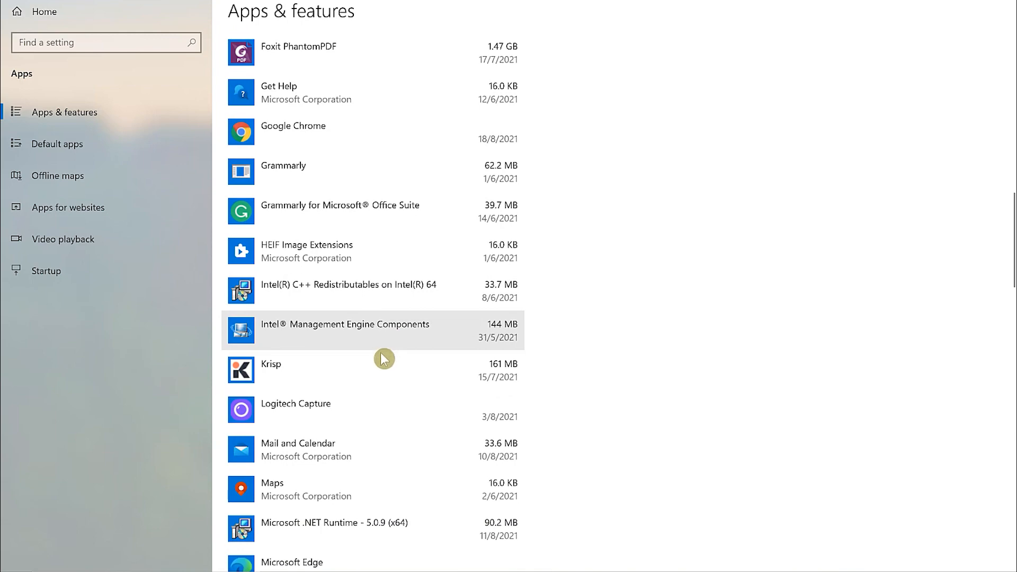
pyautogui.scroll(-3, 385, 353)
pyautogui.scroll(-3, 386, 360)
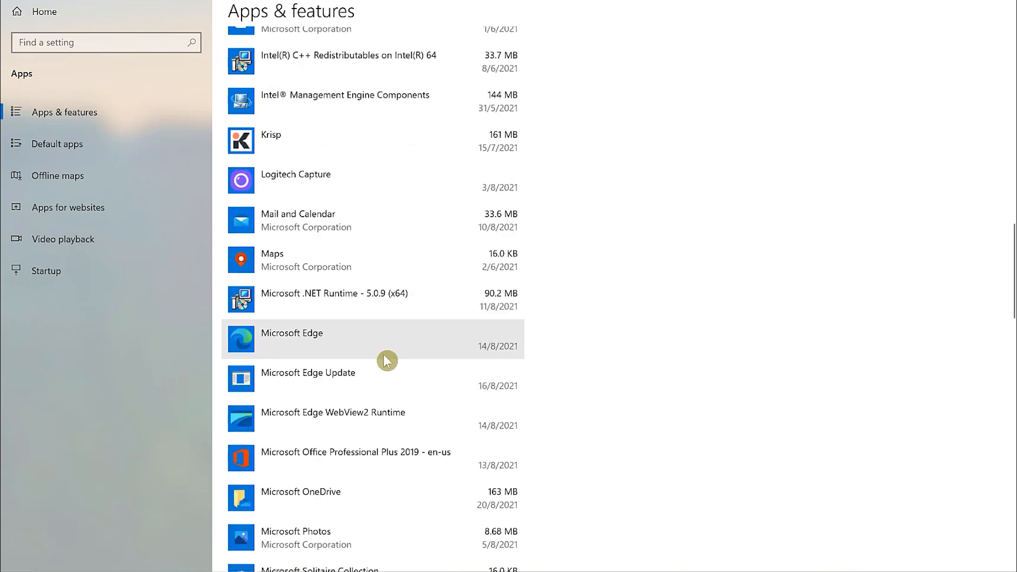
pyautogui.scroll(-6, 387, 365)
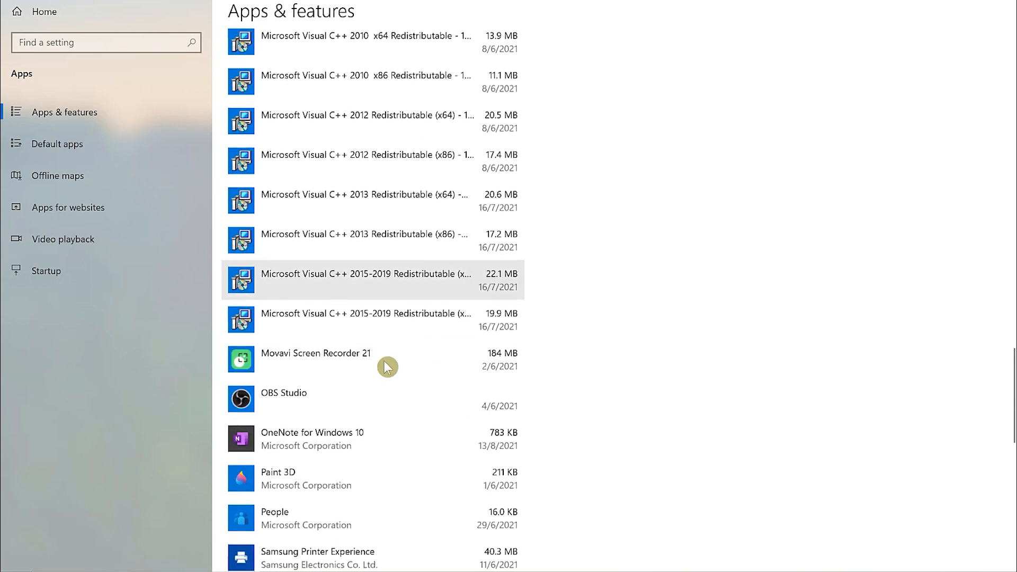
pyautogui.scroll(-5, 387, 365)
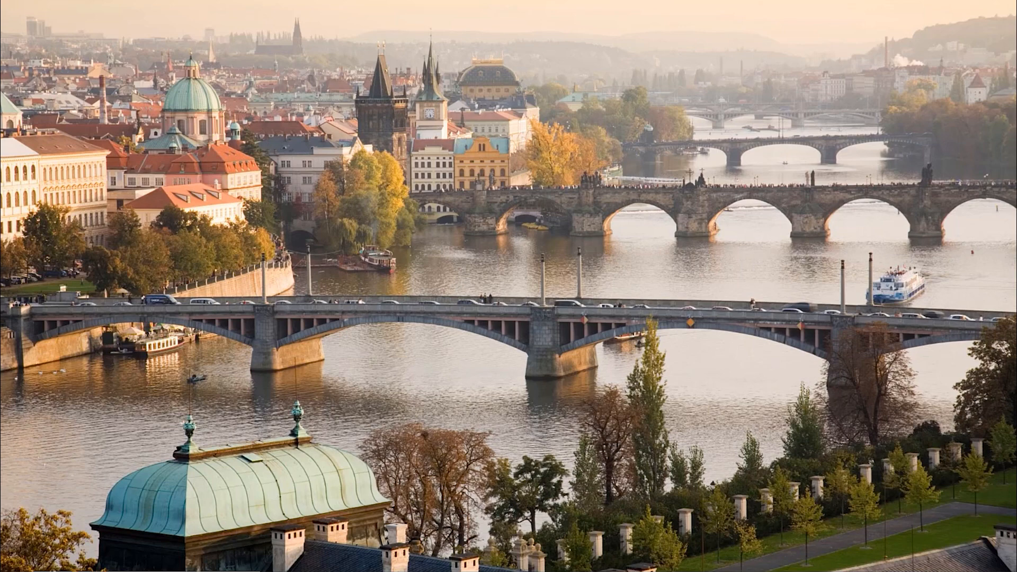
# - Open Task Manager and disable Cortana from running at startup
pyautogui.rightClick(628, 571)
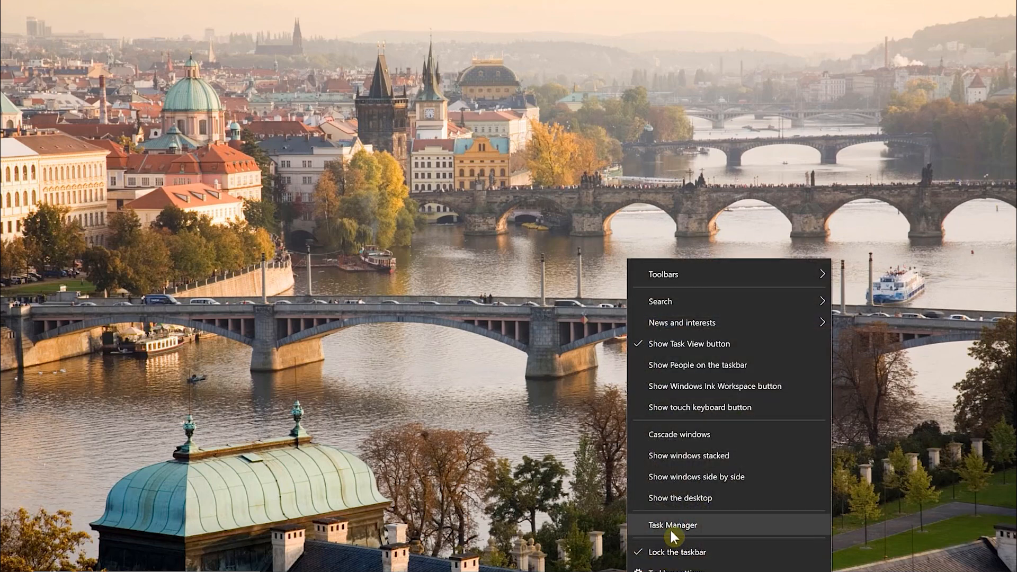
pyautogui.click(670, 528)
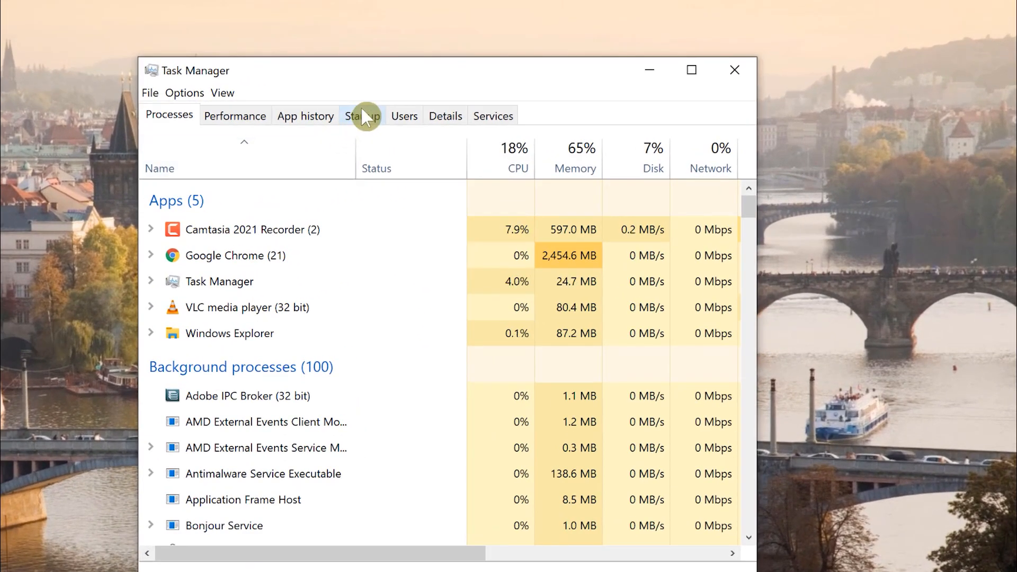
pyautogui.click(362, 111)
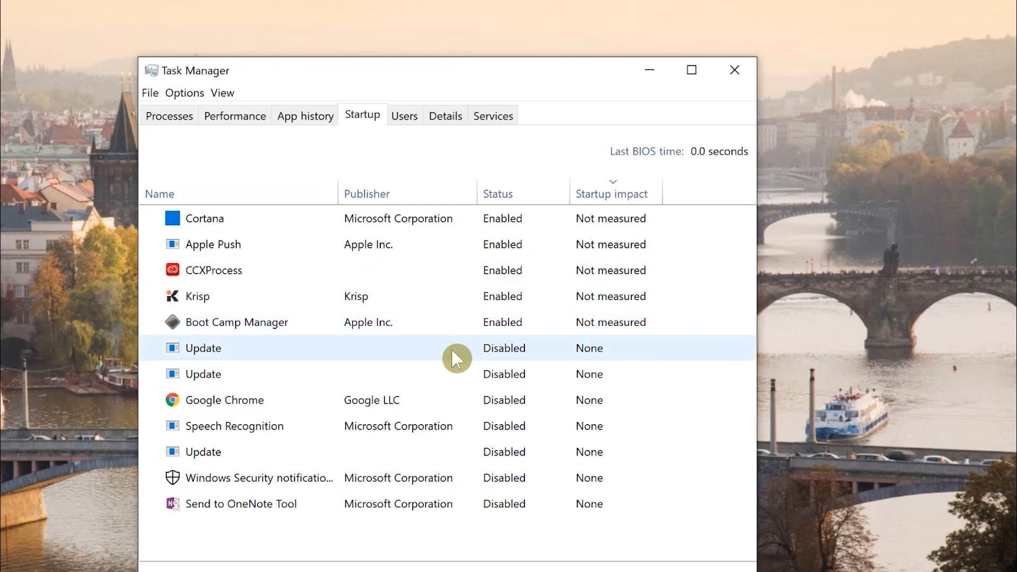
pyautogui.click(433, 217)
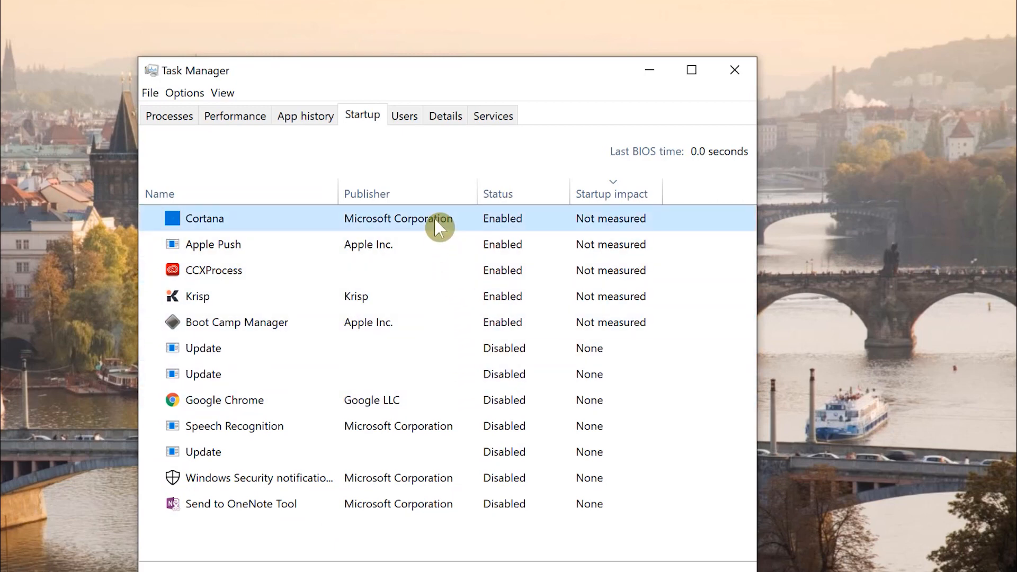
pyautogui.click(686, 559)
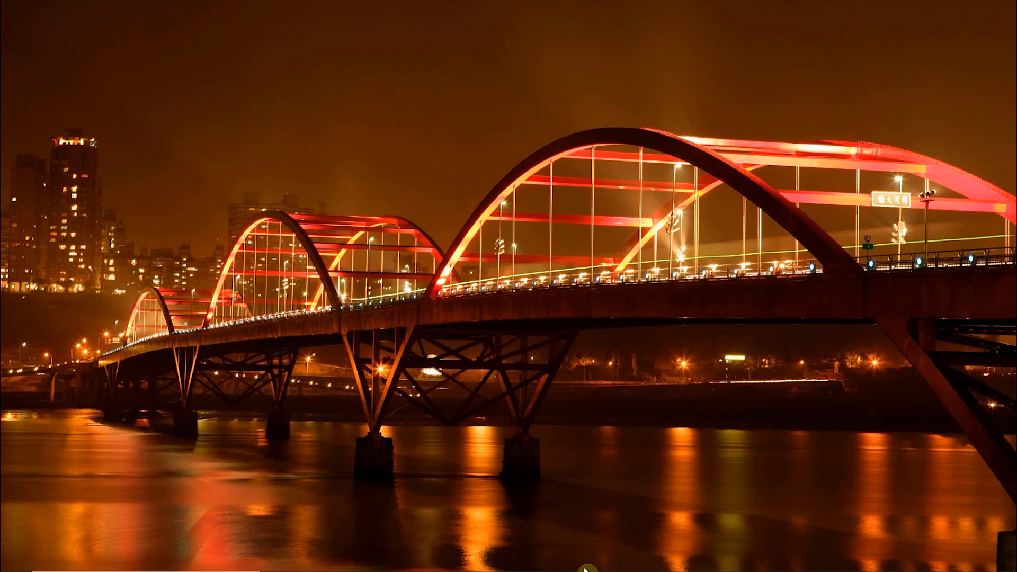
# - Reopen Task Manager, check the running apps' memory use, and end the VLC media player task
pyautogui.rightClick(578, 571)
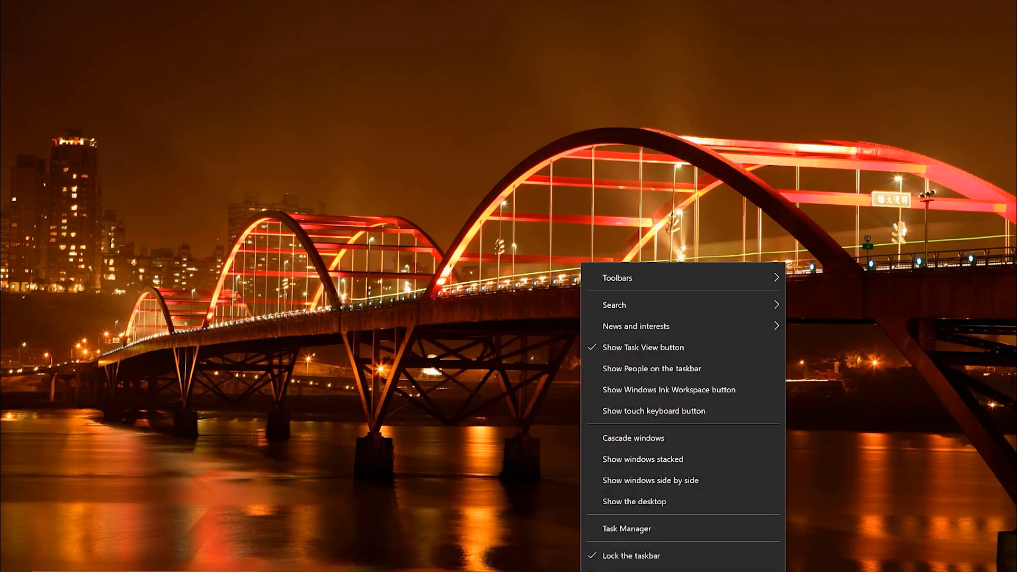
pyautogui.click(598, 571)
pyautogui.rightClick(554, 571)
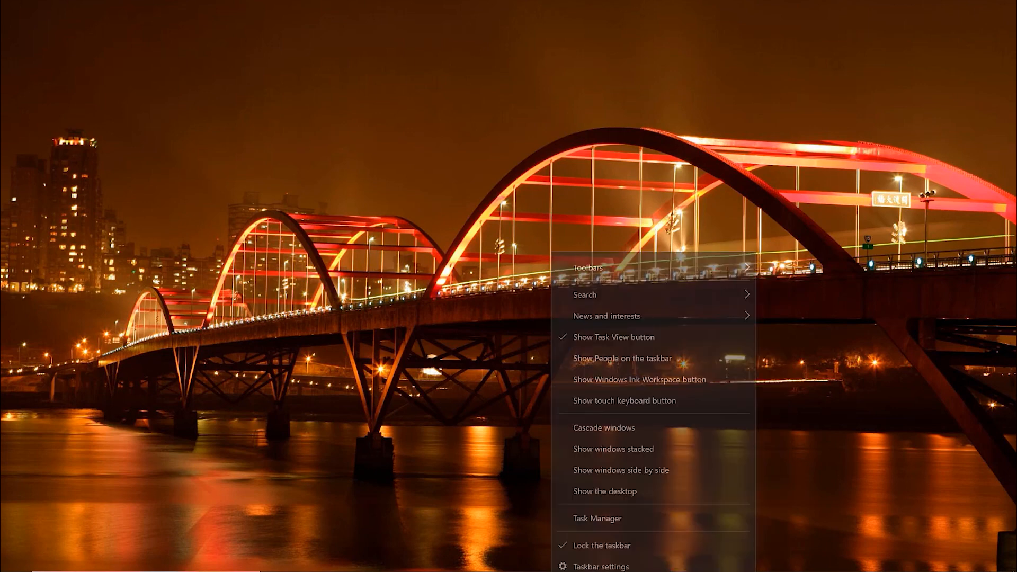
pyautogui.click(592, 517)
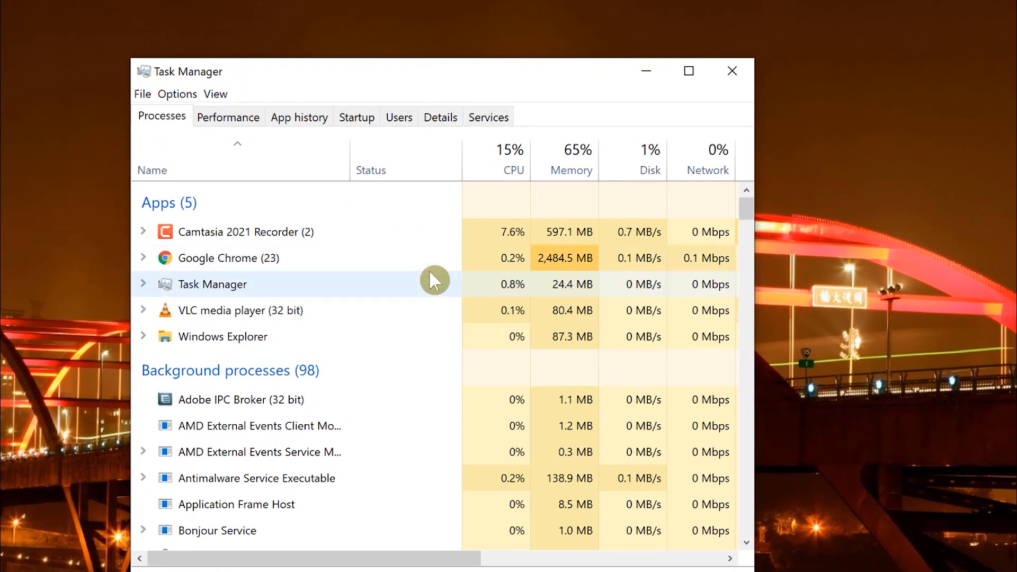
pyautogui.click(271, 257)
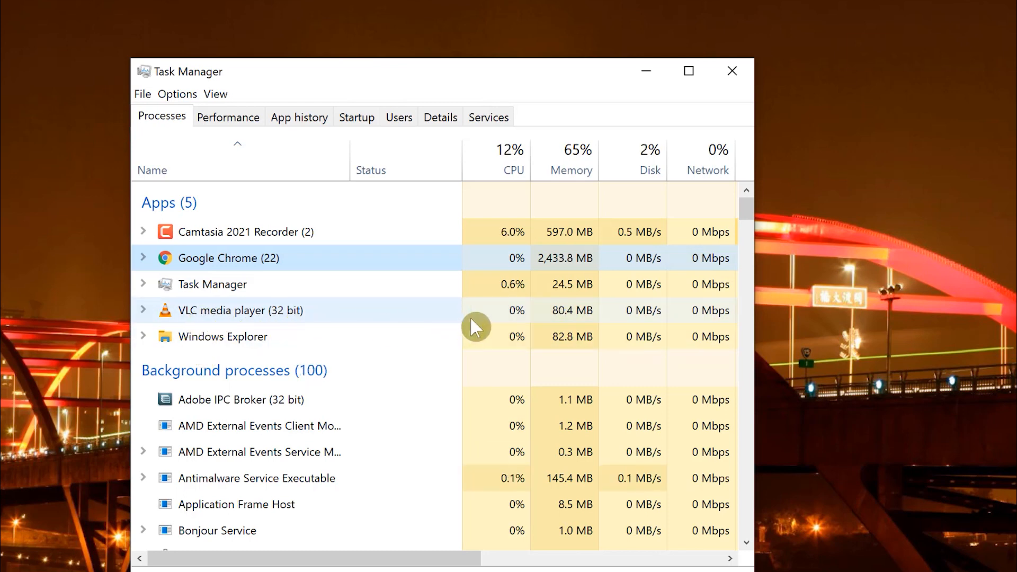
pyautogui.click(560, 307)
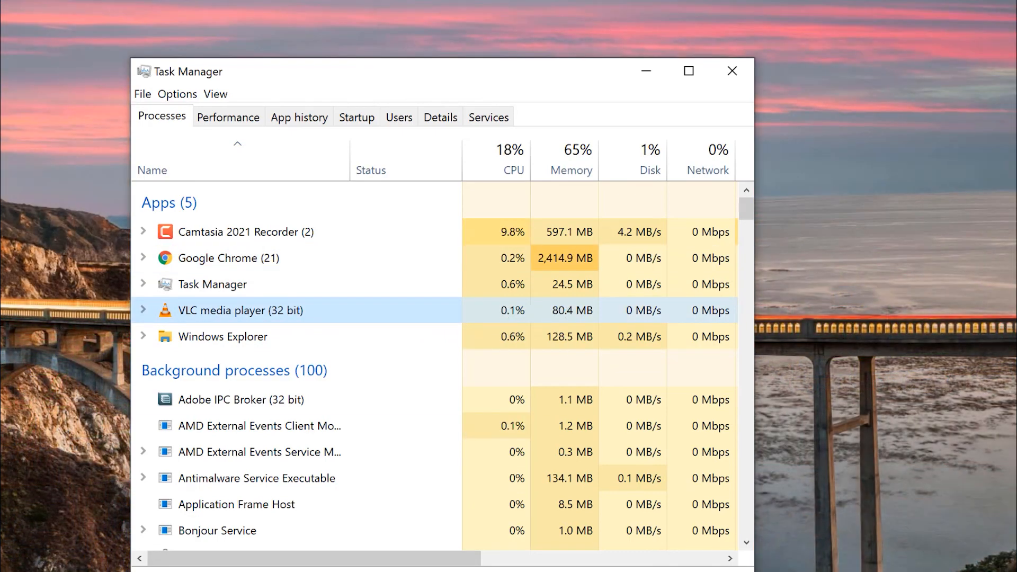
pyautogui.click(704, 571)
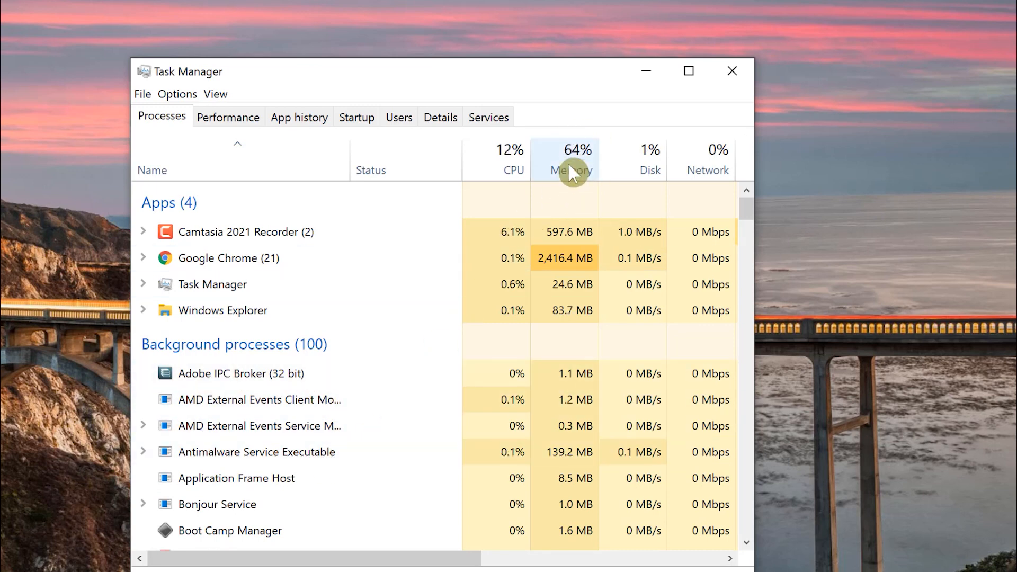
pyautogui.moveTo(550, 171)
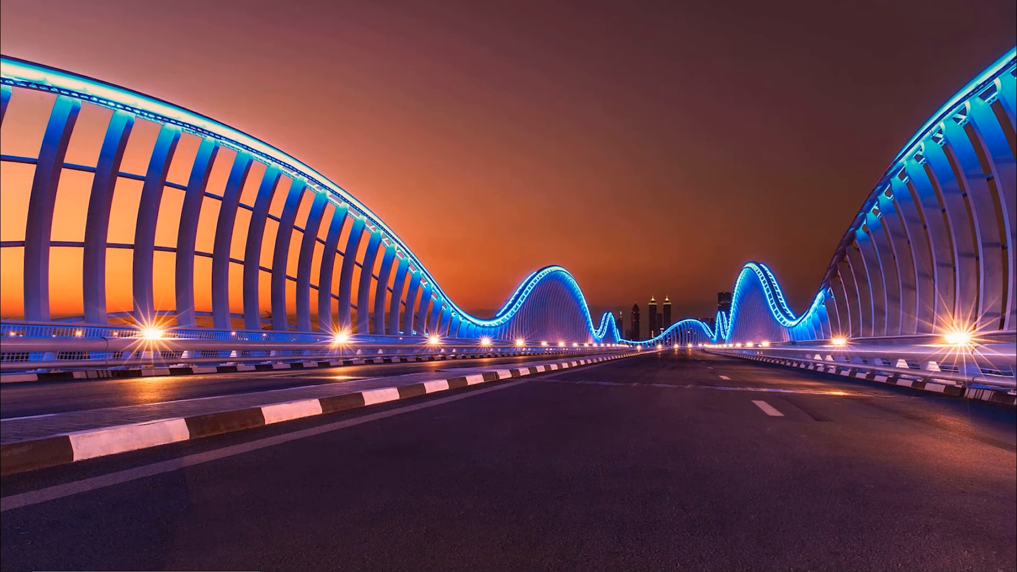
# - Search Windows for system res and open the Reset this PC recovery settings
pyautogui.click(106, 571)
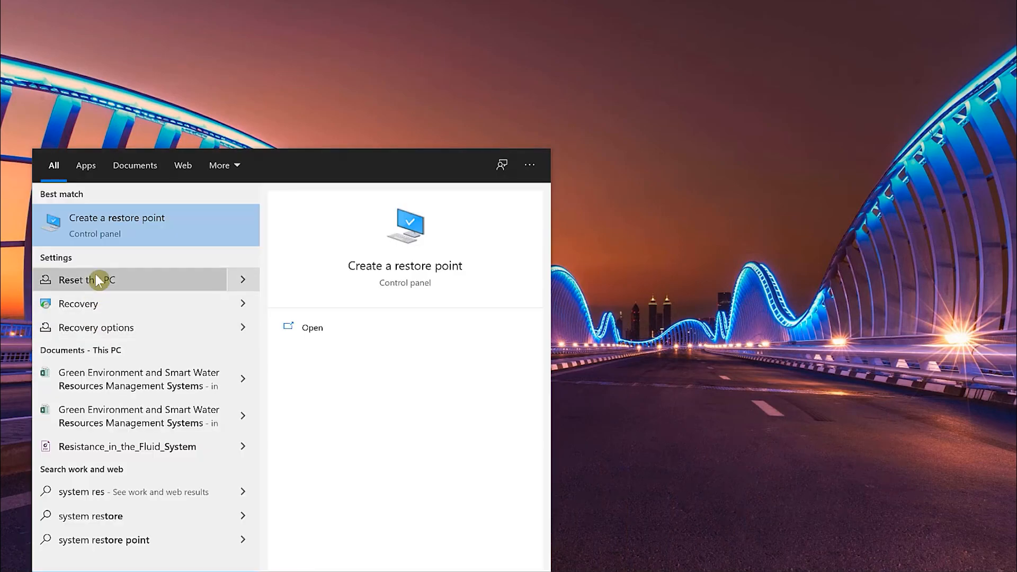
pyautogui.click(99, 279)
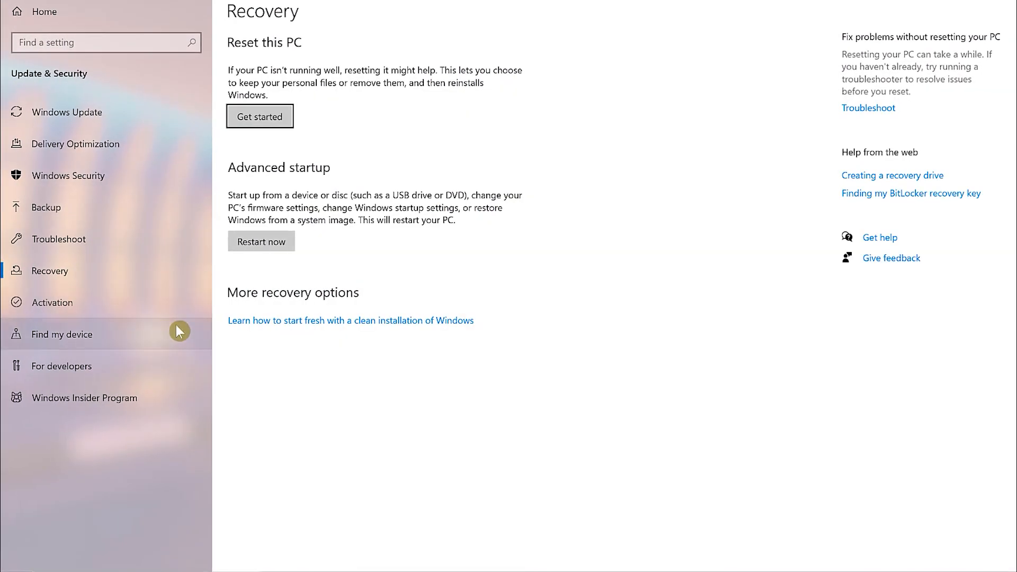